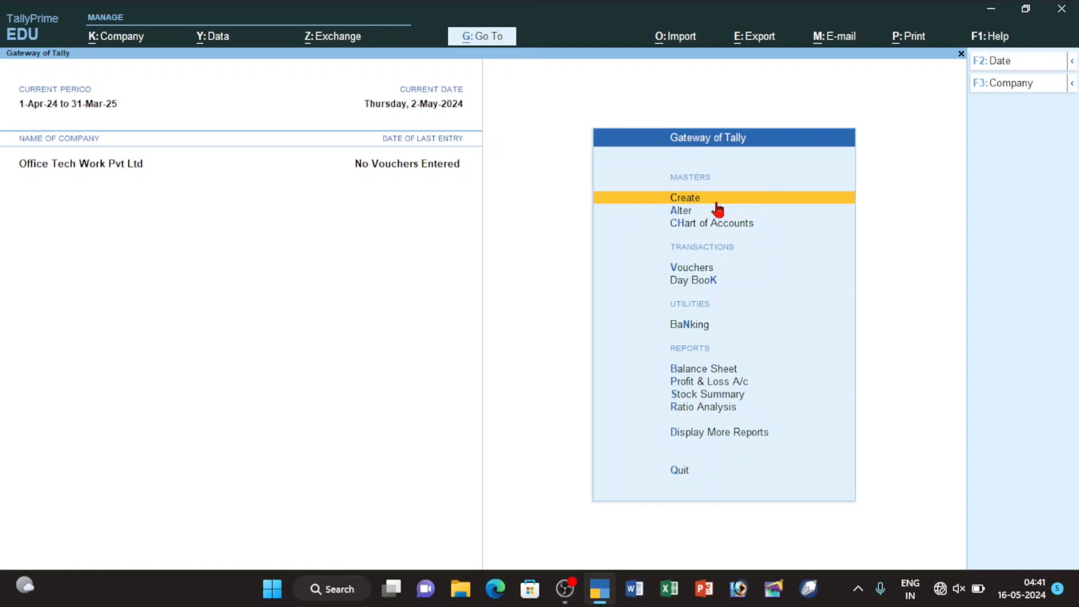
# Start a new ledger master named Raju Enterprise, leaving its alias blank
pyautogui.click(718, 208)
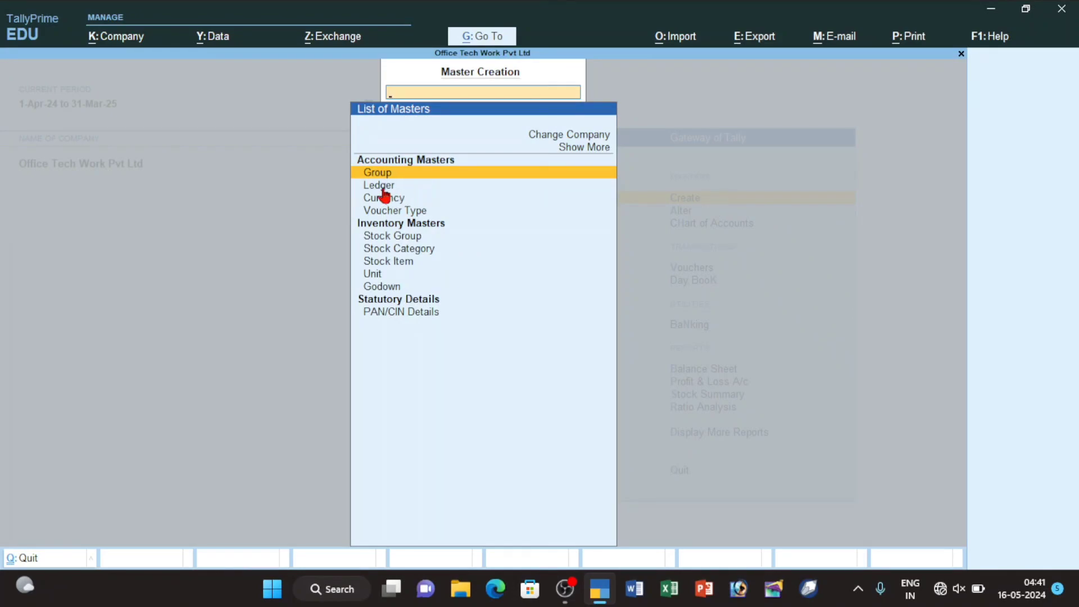
pyautogui.click(385, 187)
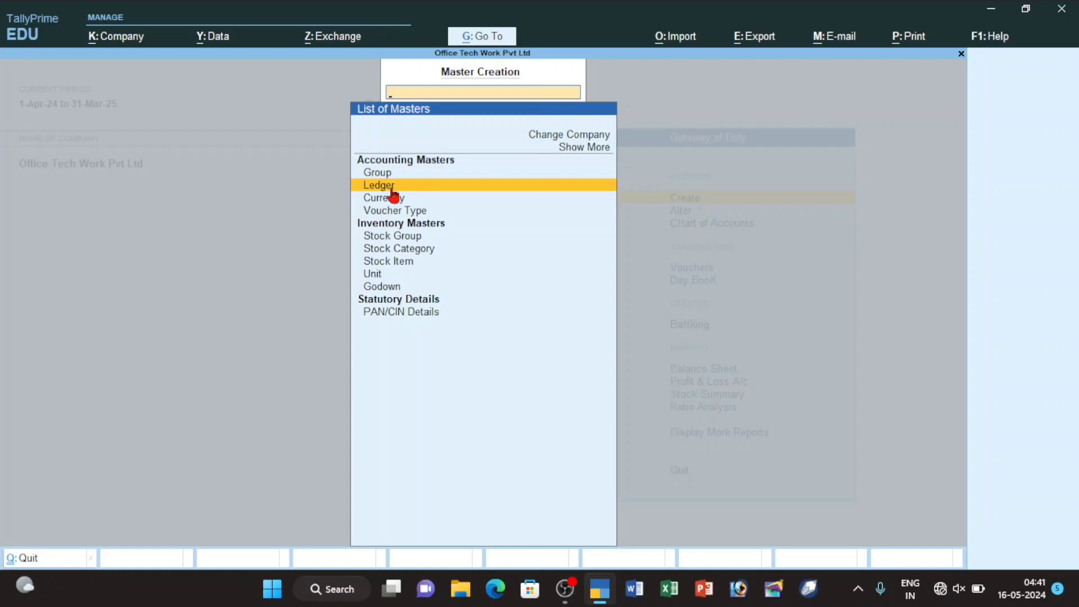
pyautogui.click(421, 189)
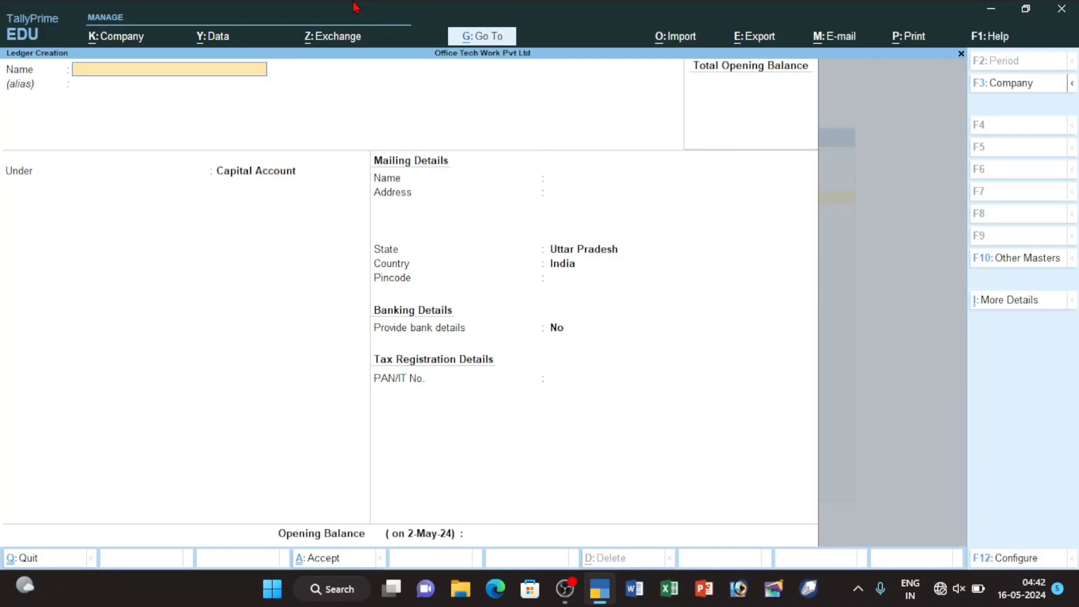
pyautogui.write('Raju Enterprise')
pyautogui.press('Return')
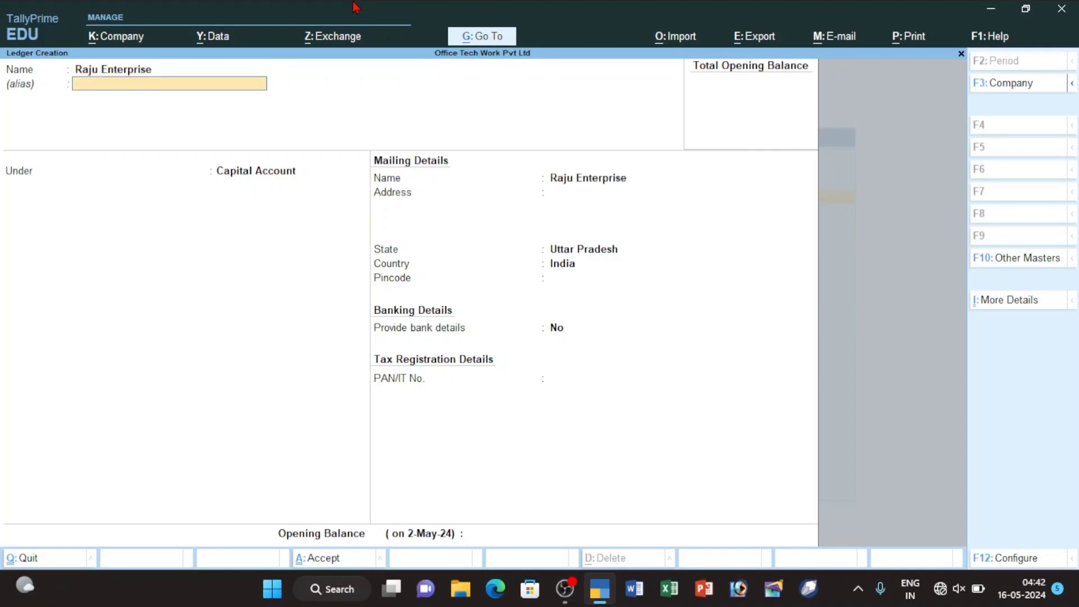
pyautogui.press('Return')
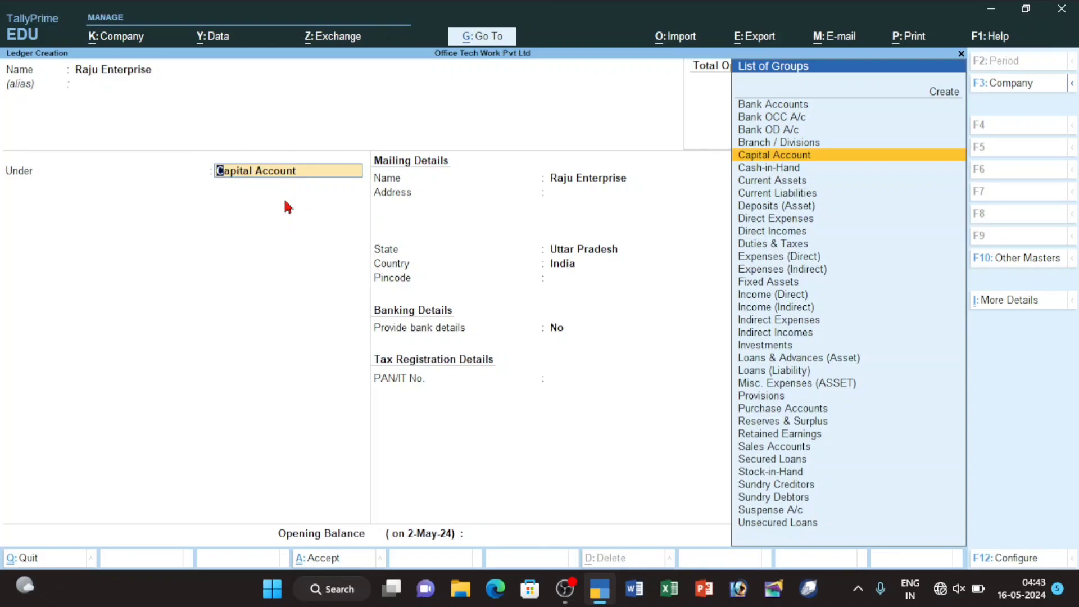
# Place the ledger under Sundry Creditors with bill-by-bill balances set to Yes and the default credit period left blank
pyautogui.write('Cr')
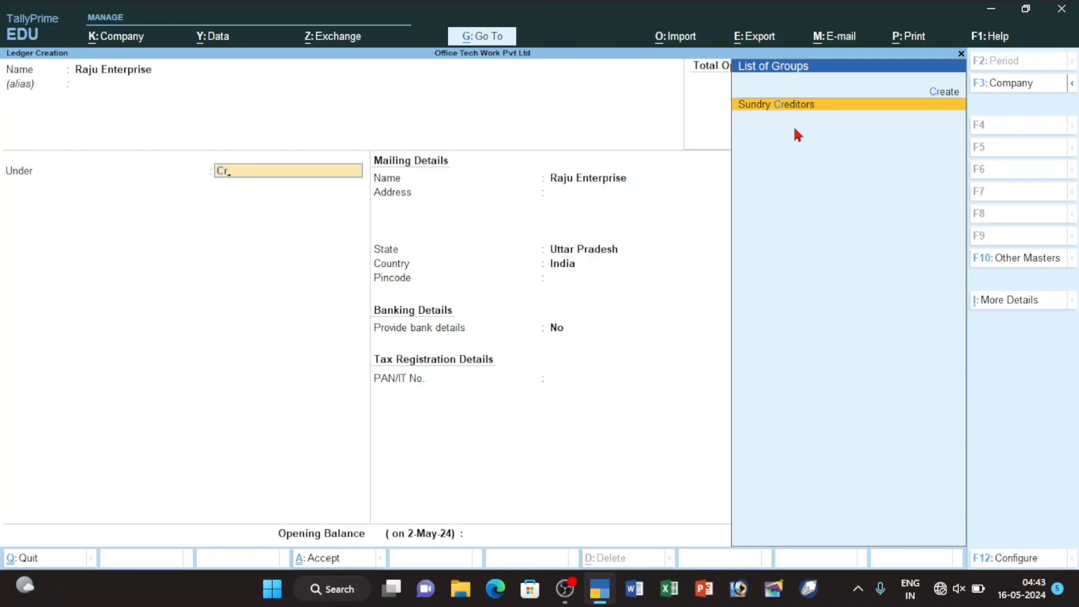
pyautogui.press('Return')
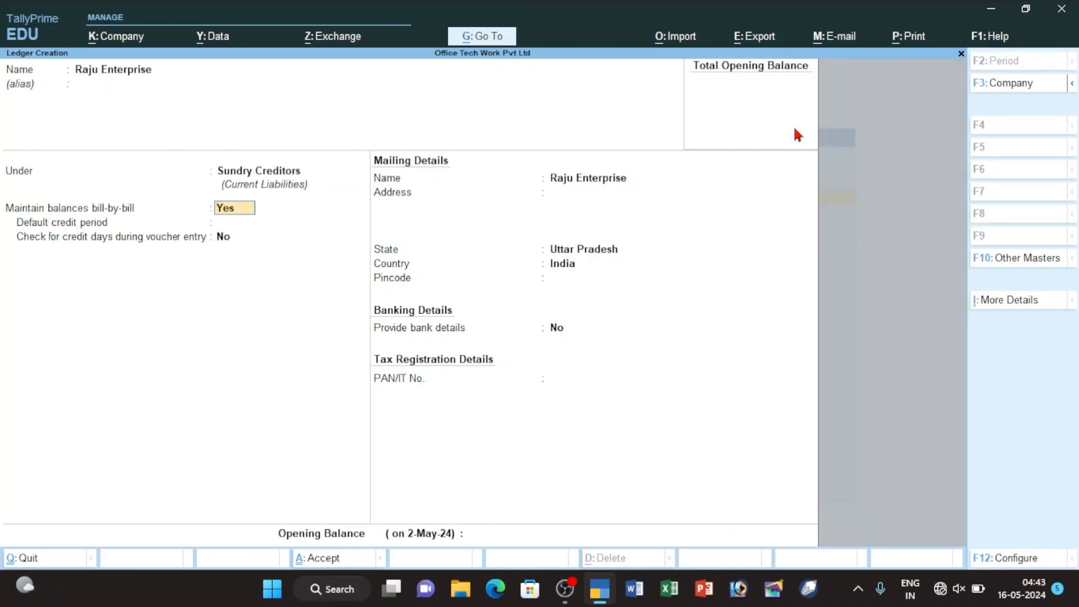
pyautogui.press('Return')
pyautogui.press('Return')
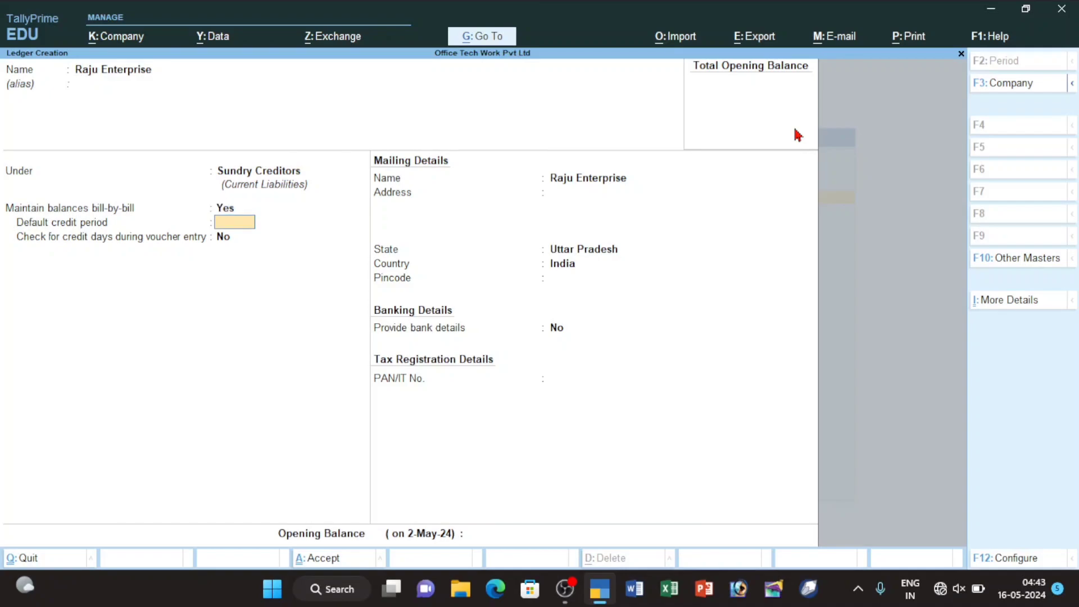
pyautogui.press('Return')
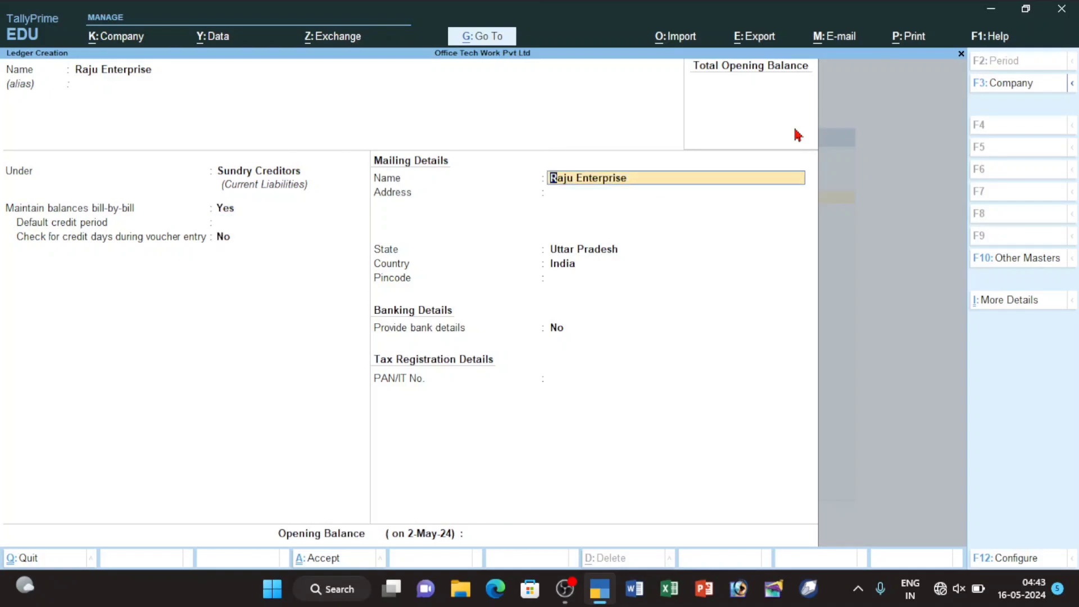
# Keep Raju Enterprise as the mailing name and enter the supplier's one-line mailing address
pyautogui.press('Return')
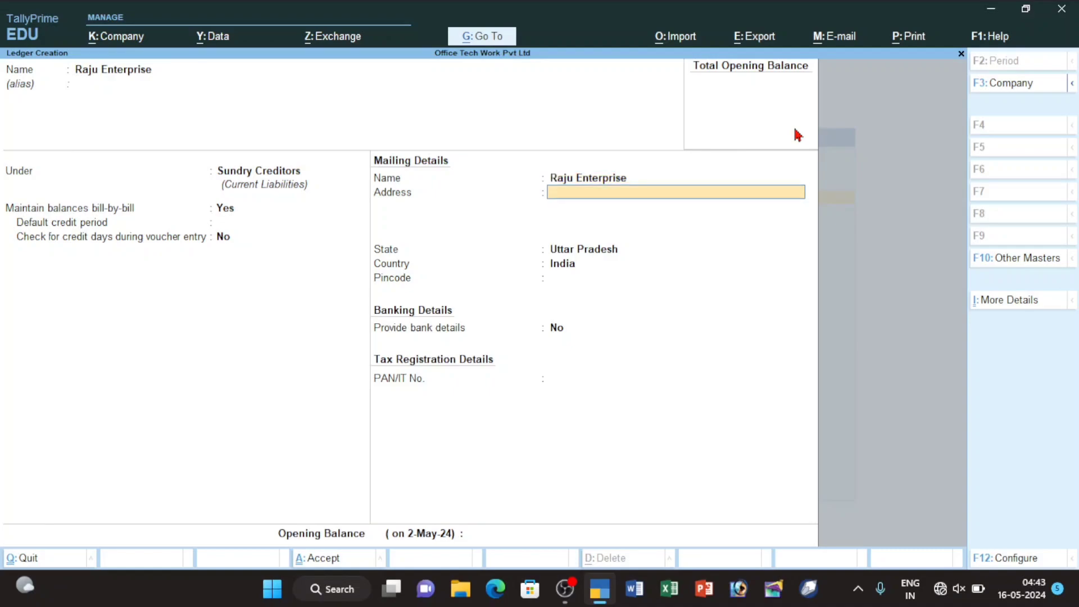
pyautogui.write('A')
pyautogui.write('ddre')
pyautogui.press('BackSpace')
pyautogui.press('BackSpace')
pyautogui.press('BackSpace')
pyautogui.press('BackSpace')
pyautogui.write('ndhaua')
pyautogui.press('Return')
pyautogui.press('Return')
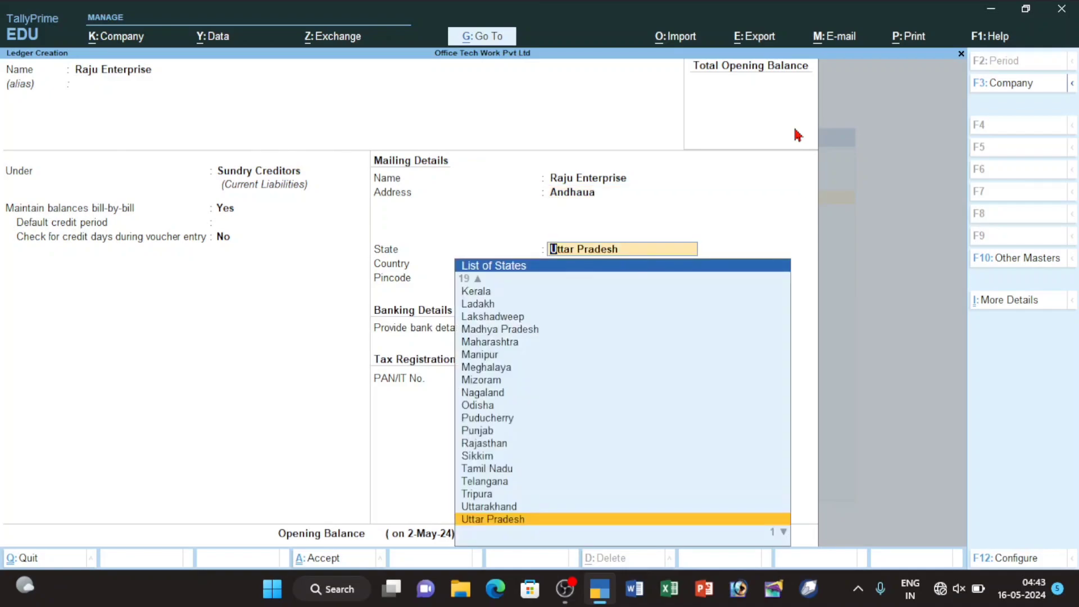
# Complete the mailing details with Uttar Pradesh and the postal pincode, and keep bank details set to No
pyautogui.press('Return')
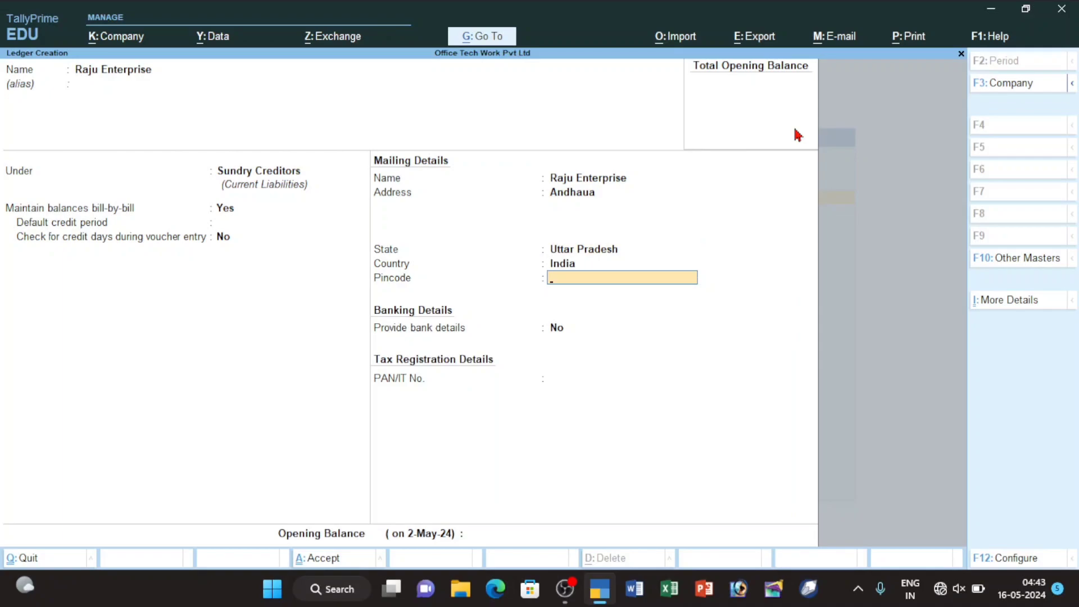
pyautogui.write('1230')
pyautogui.press('Return')
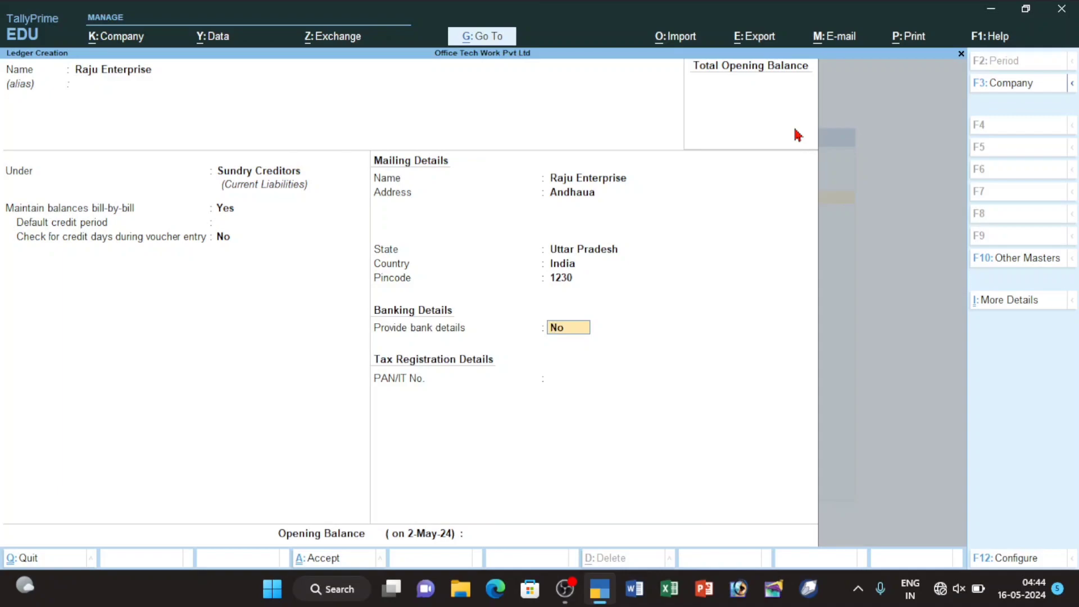
pyautogui.press('Return')
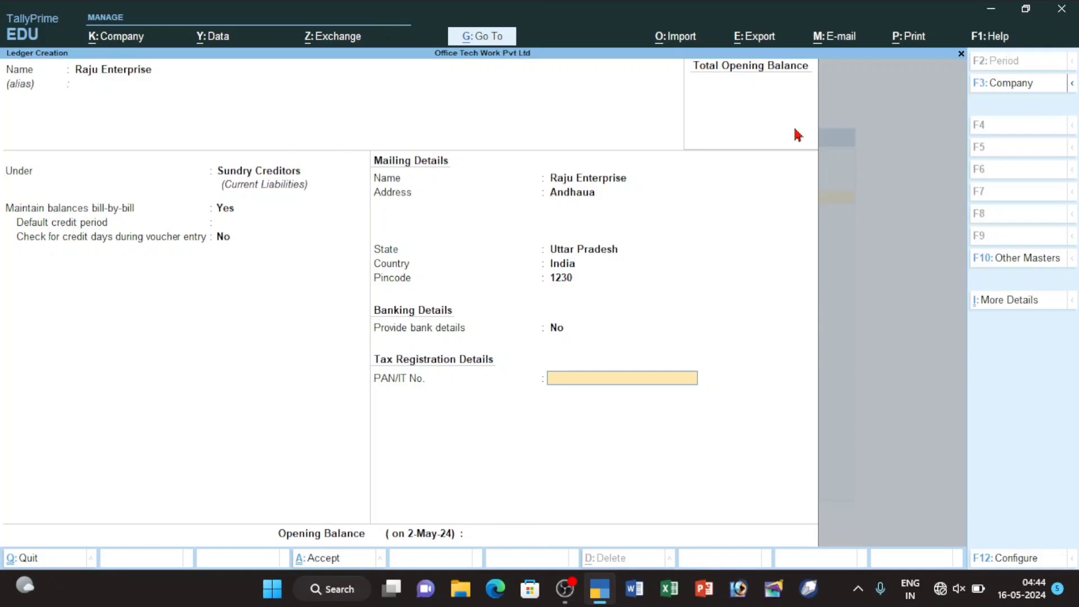
# Enter the supplier's PAN/IT number, leave the opening balance blank, and save the new ledger
pyautogui.write('ASDFG123A2')
pyautogui.press('Return')
pyautogui.press('Return')
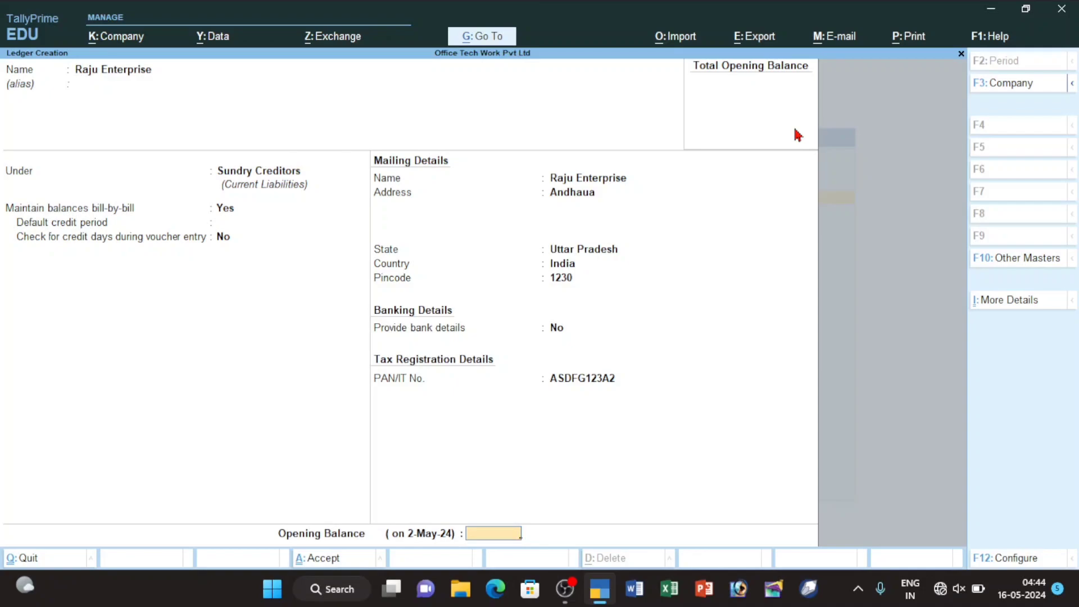
pyautogui.press('ctrl')
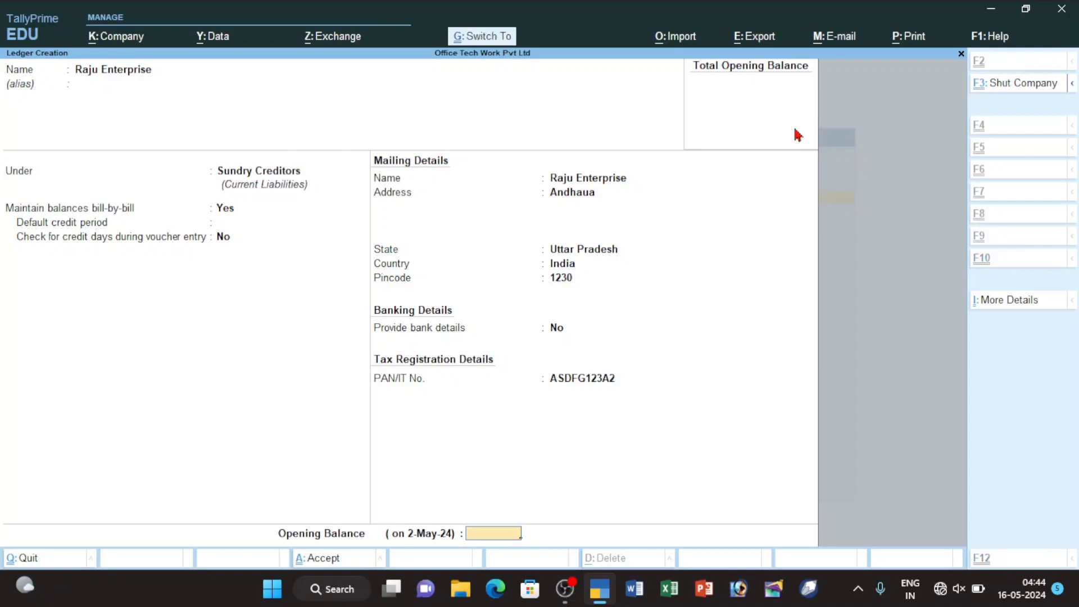
pyautogui.hotkey('ctrl', 'a')
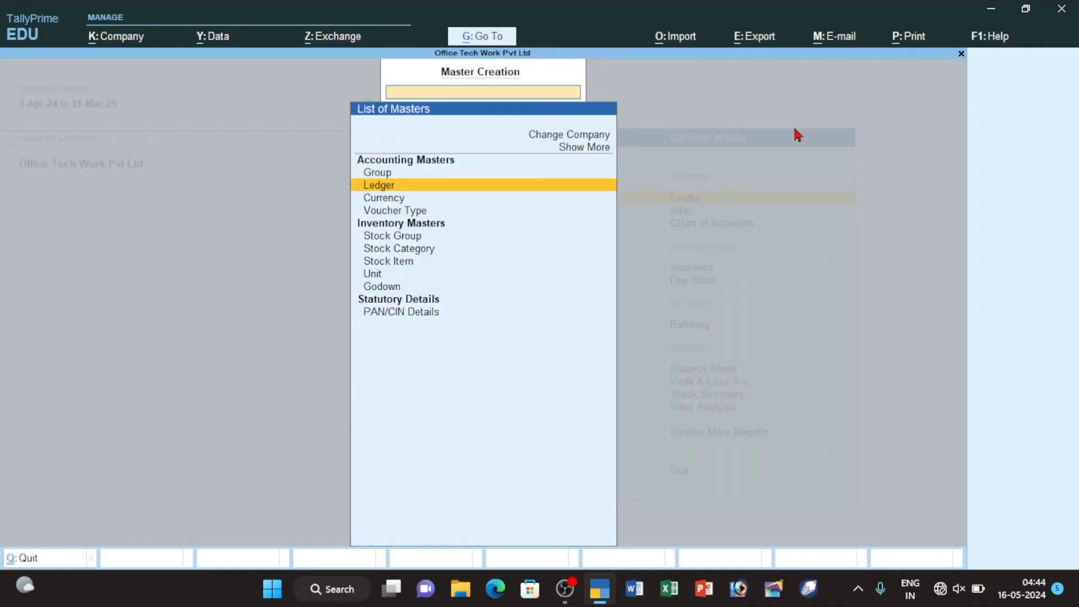
# Return to the Gateway of Tally and open the Raju Enterprise ledger for alteration
pyautogui.press('Escape')
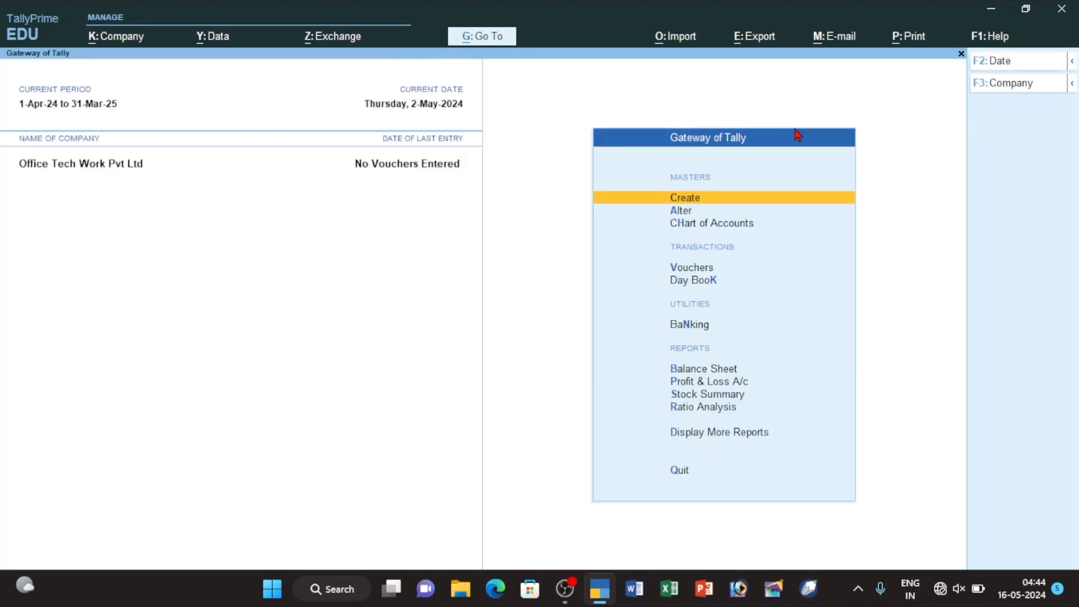
pyautogui.press('Down')
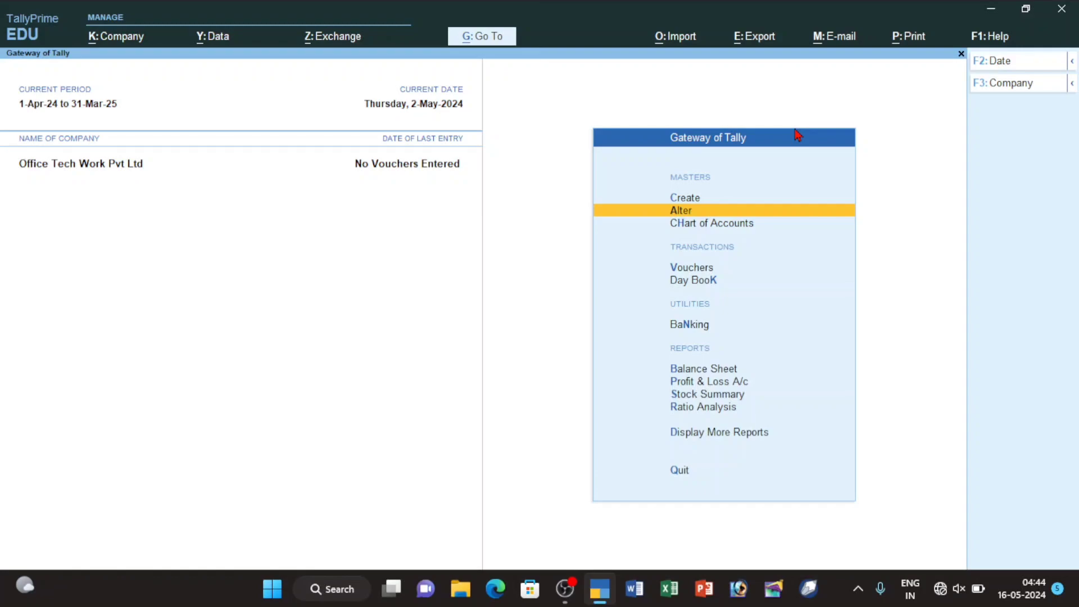
pyautogui.press('Return')
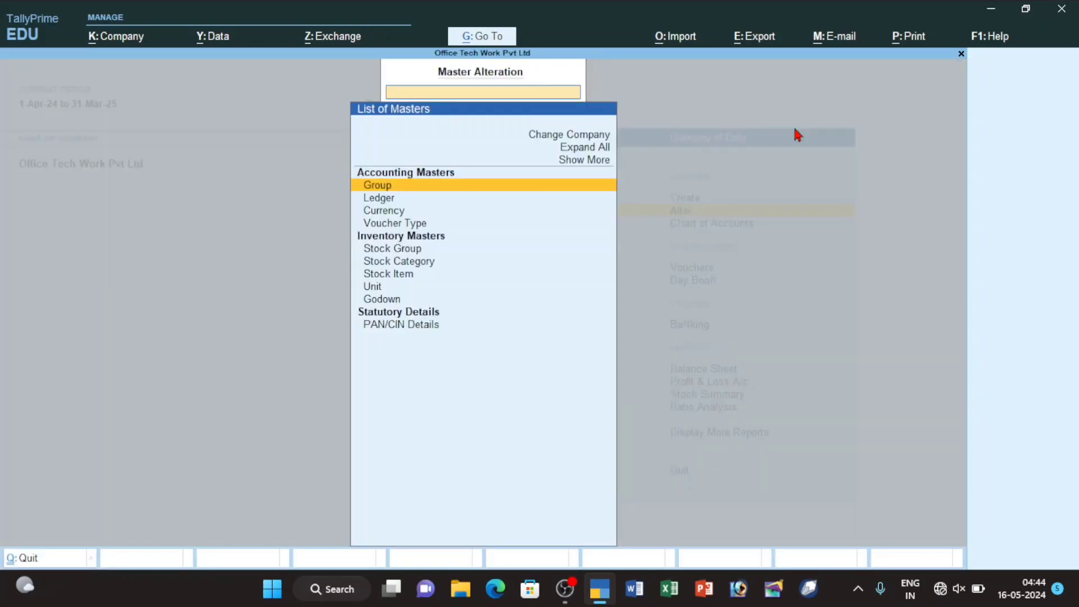
pyautogui.press('Down')
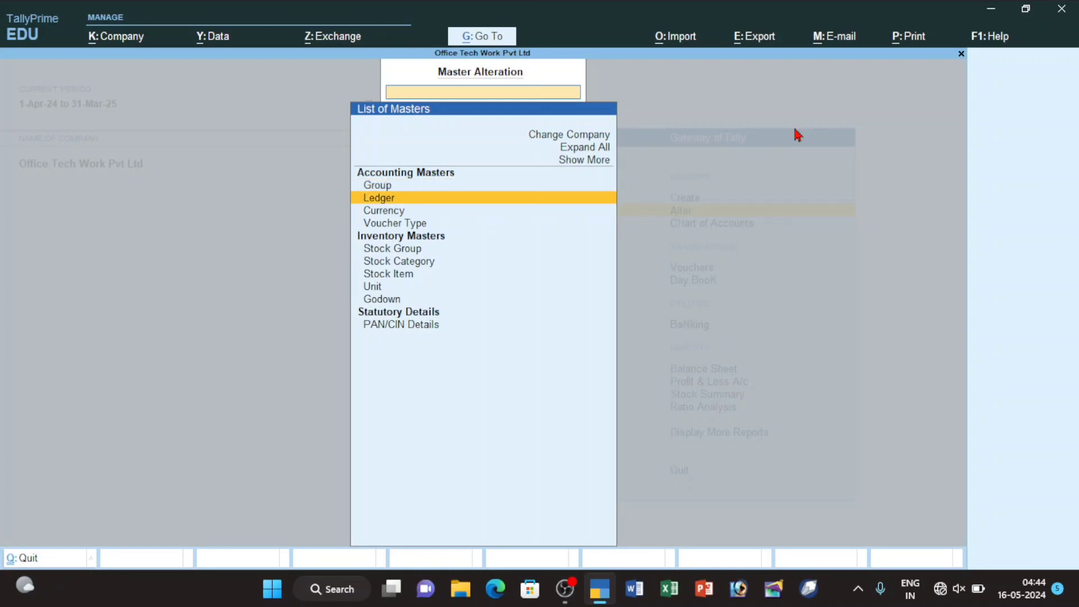
pyautogui.press('Return')
pyautogui.press('Down')
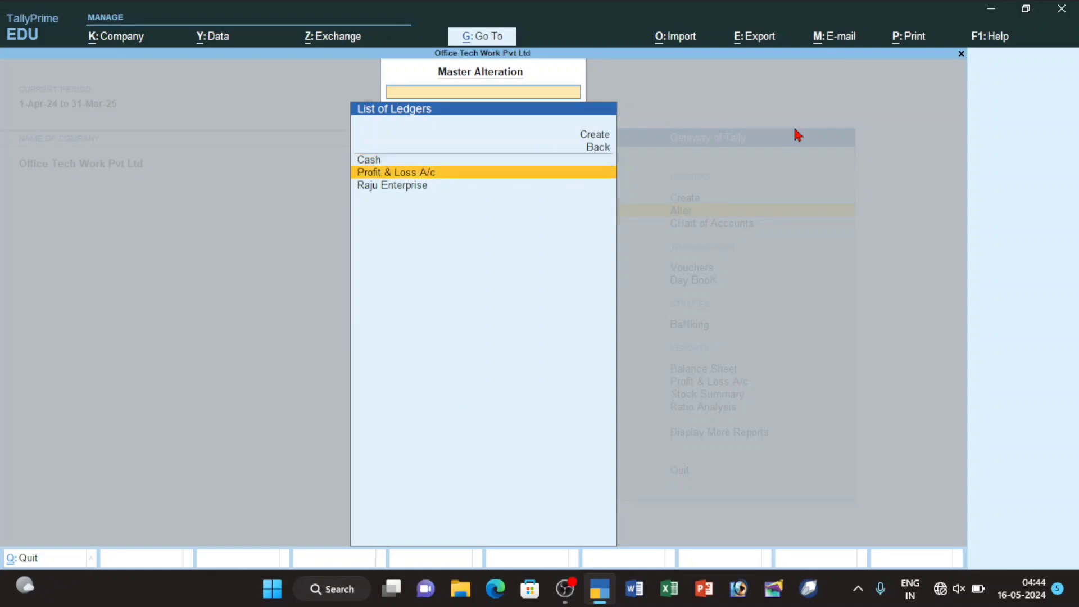
pyautogui.press('Down')
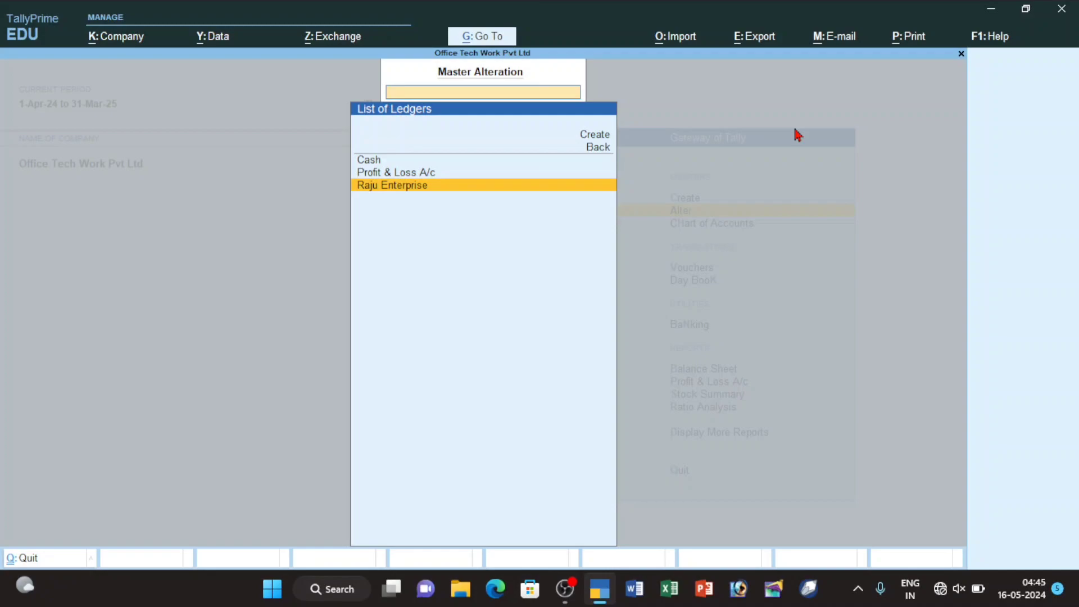
pyautogui.press('Return')
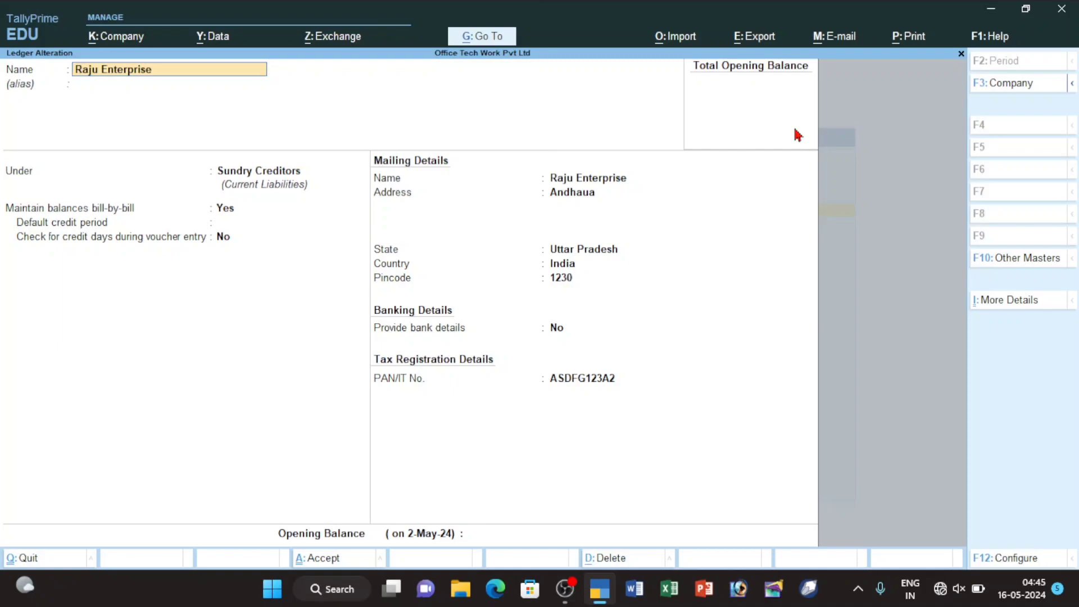
# Keep the Sundry Creditors group and replace the Raju Enterprise ledger's mailing address with the new locality
pyautogui.press('Return')
pyautogui.press('Return')
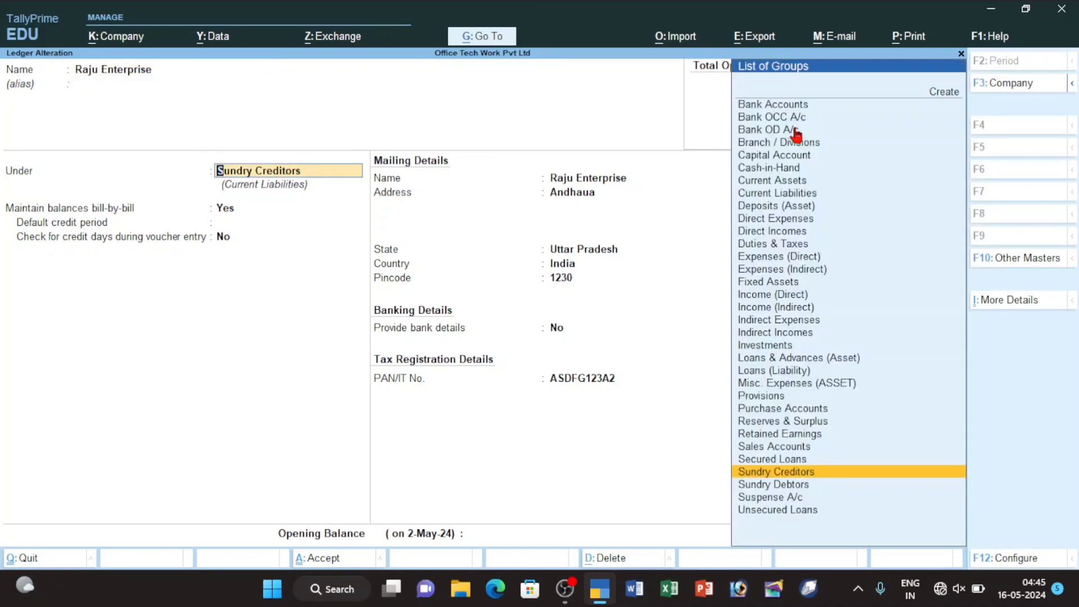
pyautogui.press('Return')
pyautogui.press('Return')
pyautogui.press('Return')
pyautogui.press('Return')
pyautogui.press('Return')
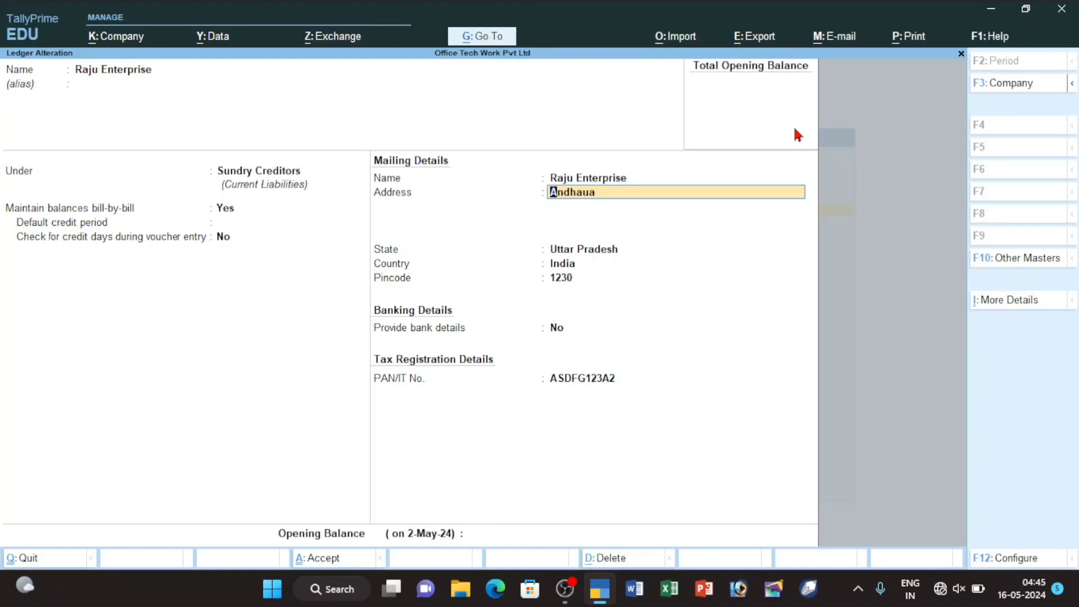
pyautogui.write('An')
pyautogui.press('BackSpace')
pyautogui.press('BackSpace')
pyautogui.write('Rauza')
pyautogui.press('Return')
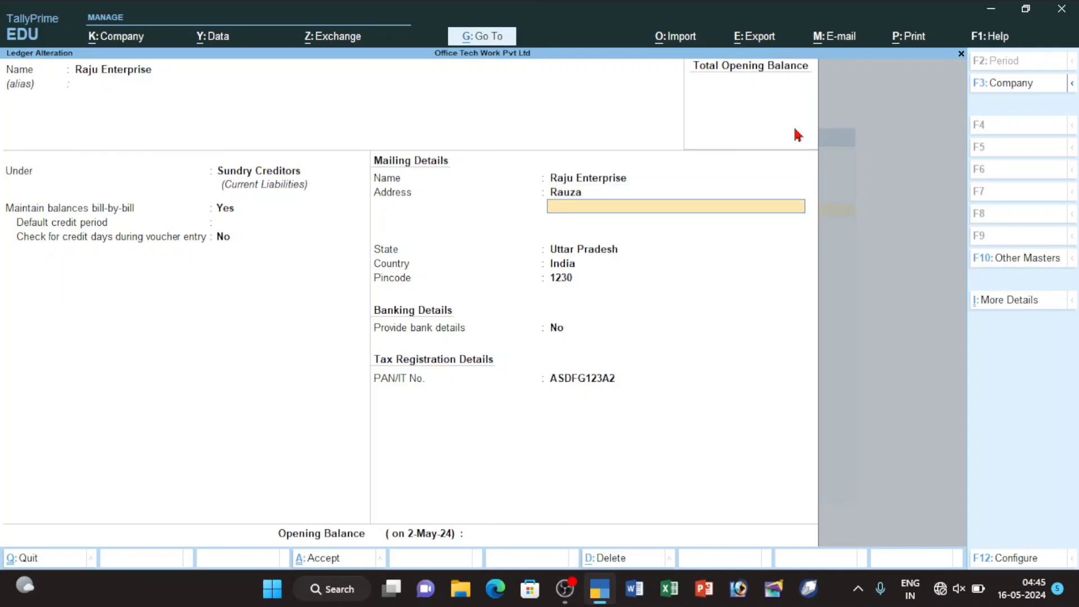
# Keep the remaining mailing, bank and tax details and save the altered Raju Enterprise ledger
pyautogui.press('Return')
pyautogui.press('Return')
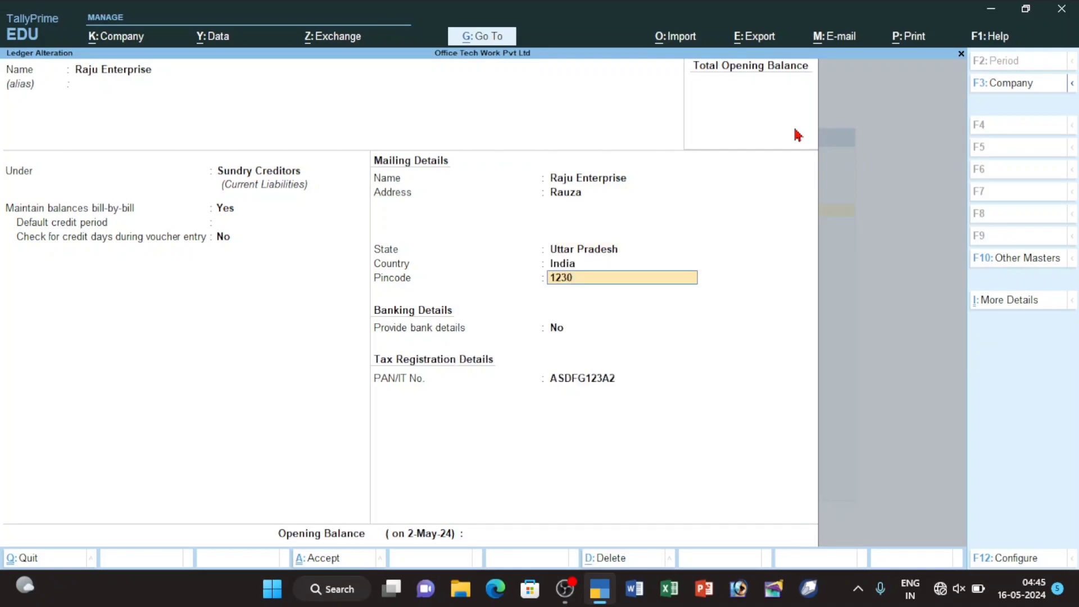
pyautogui.press('Return')
pyautogui.press('Return')
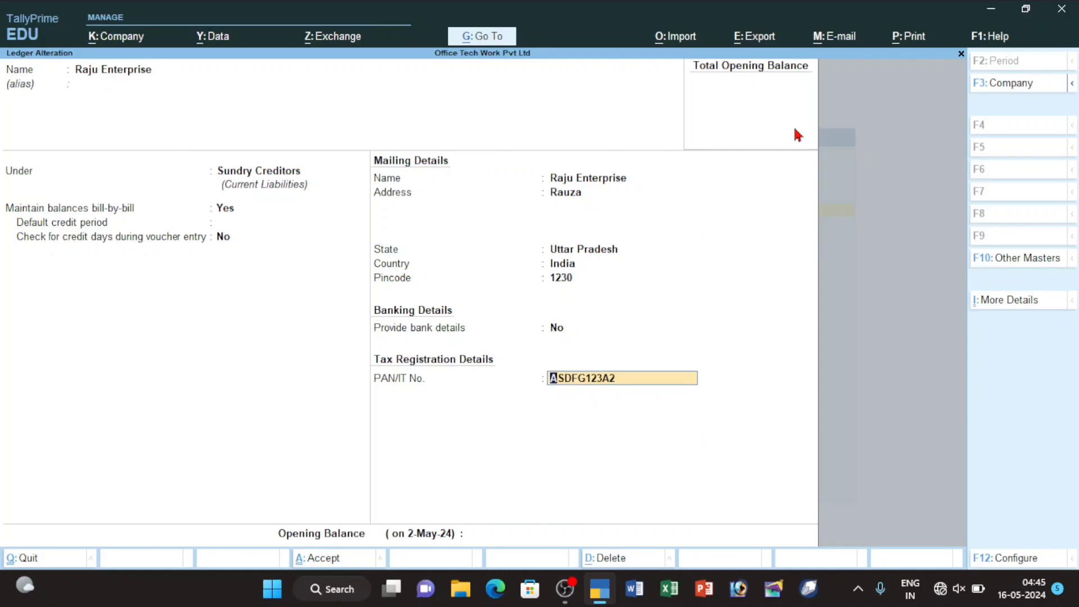
pyautogui.hotkey('ctrl', 'a')
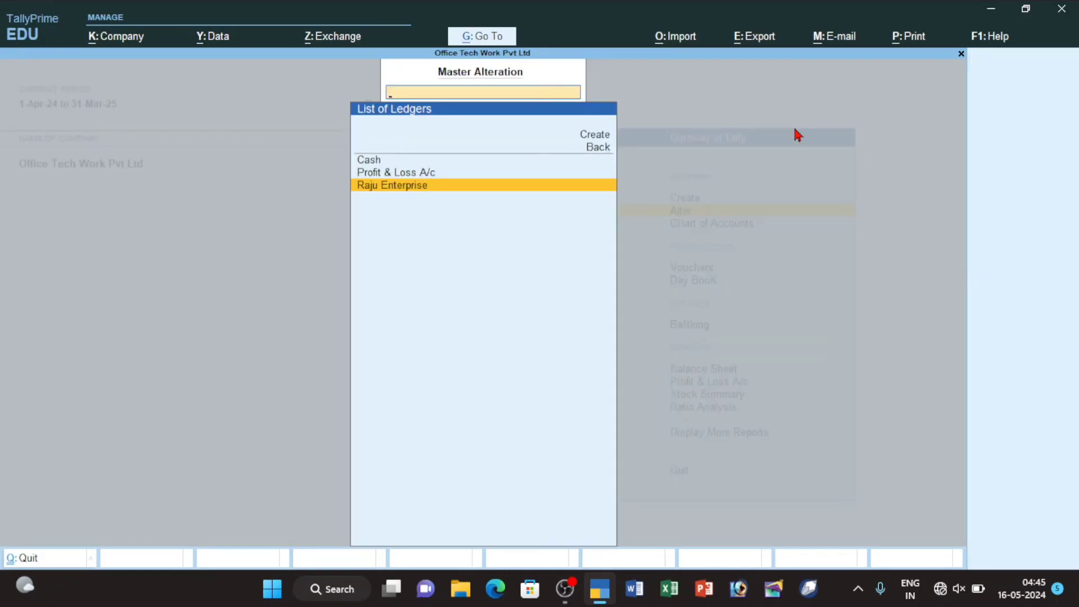
# Leave the ledger alteration list for the Gateway of Tally and start creating a new ledger
pyautogui.press('Up')
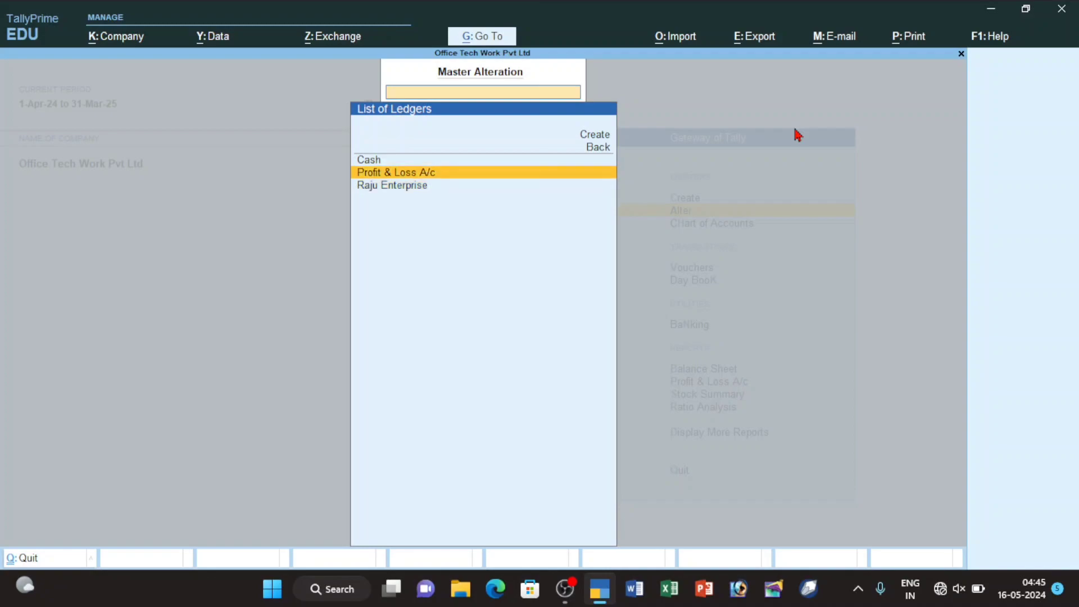
pyautogui.press('Down')
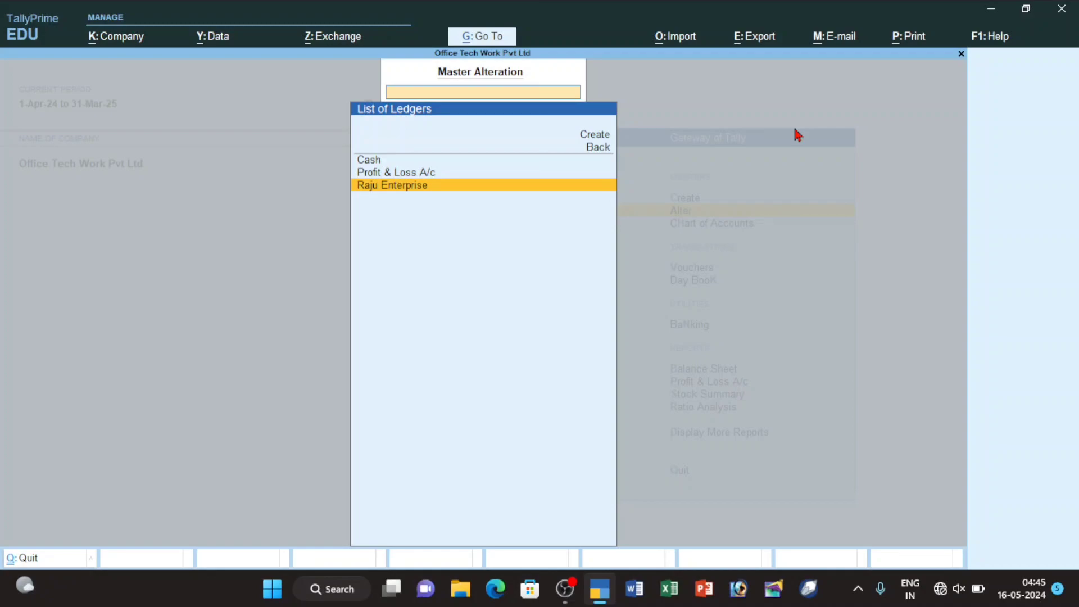
pyautogui.press('Escape')
pyautogui.press('Escape')
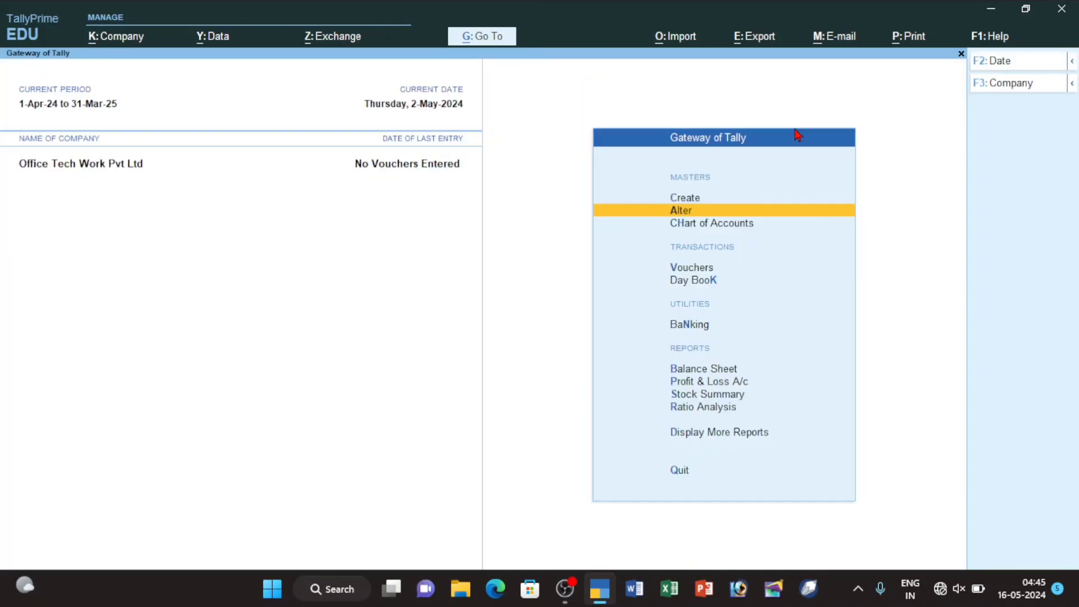
pyautogui.press('Up')
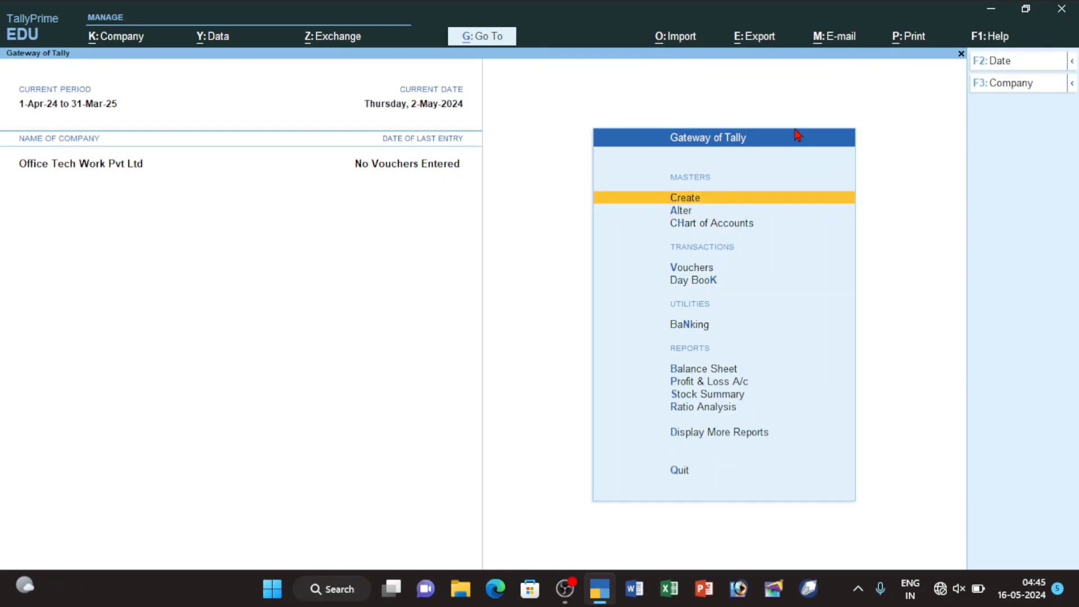
pyautogui.press('Return')
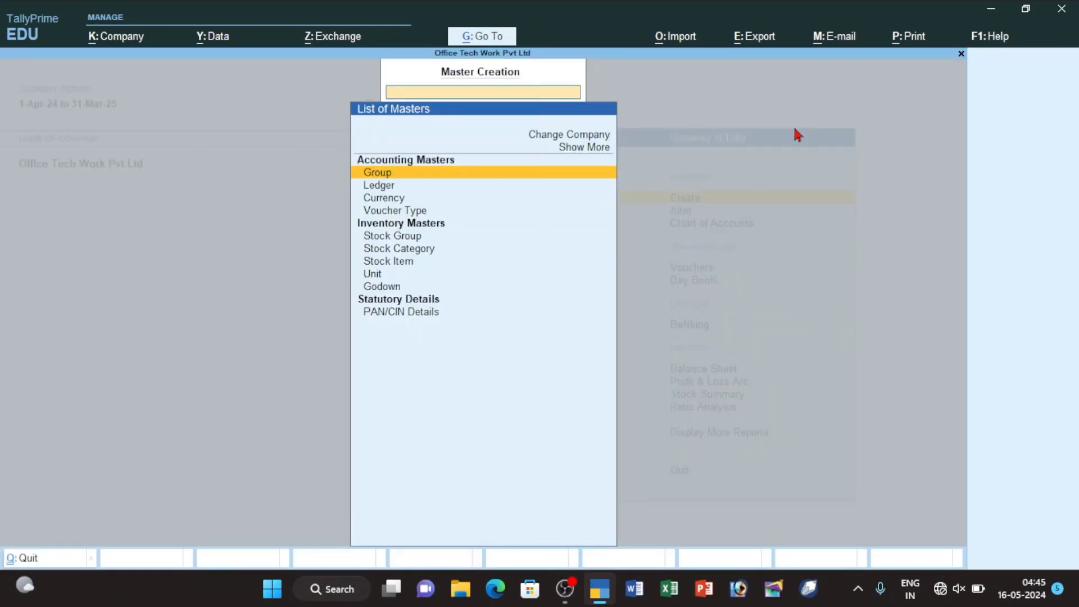
pyautogui.press('Down')
pyautogui.press('Return')
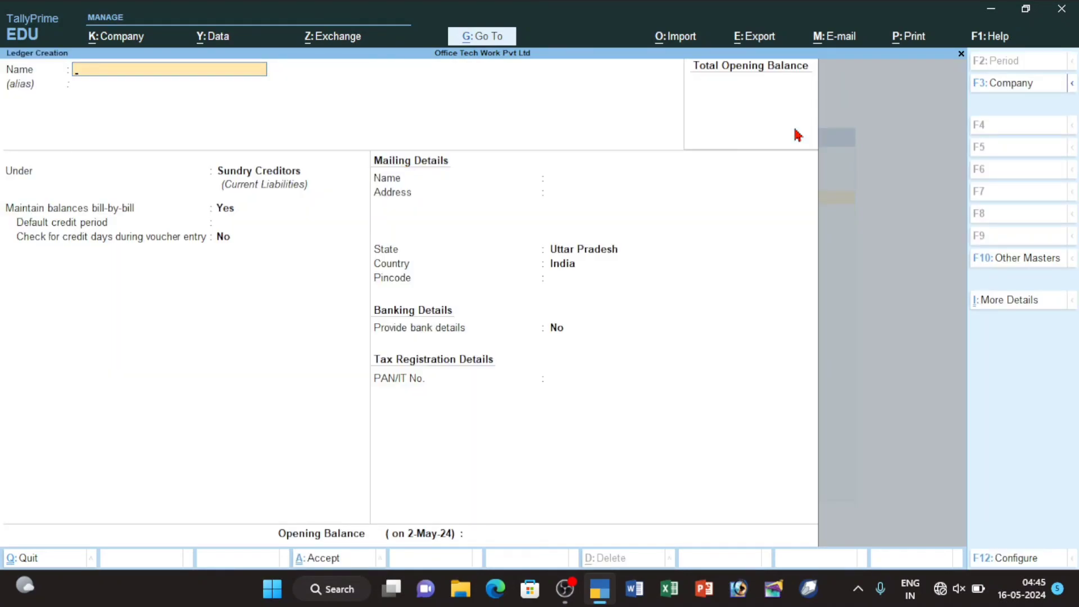
# Name the new ledger SANJANA PVT LTD and leave its alias blank
pyautogui.write('SANJAMA Pvt Ltd')
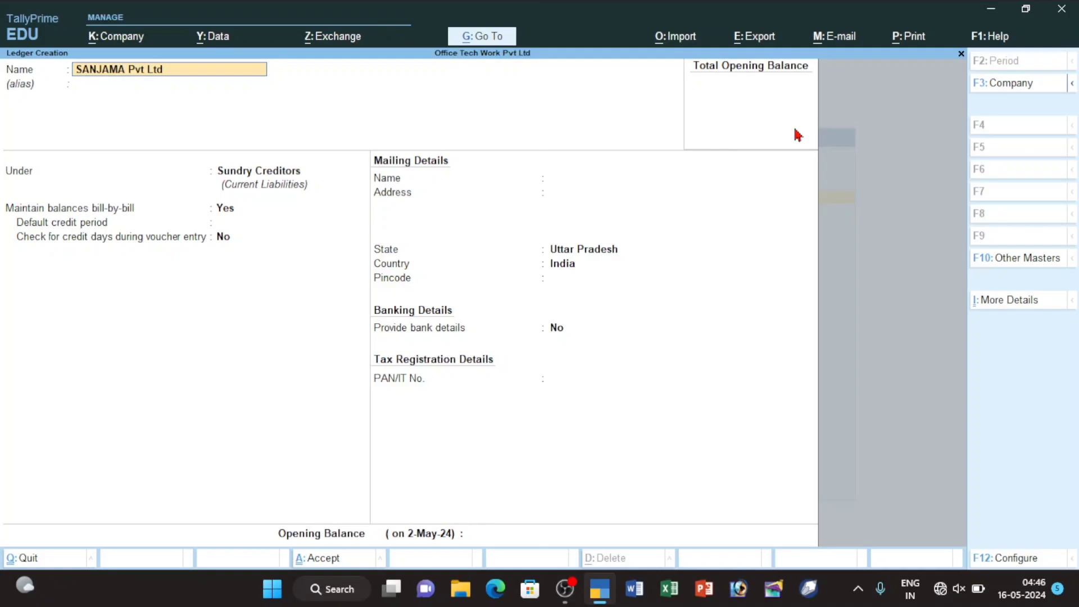
pyautogui.press('BackSpace')
pyautogui.press('BackSpace')
pyautogui.press('BackSpace')
pyautogui.press('BackSpace')
pyautogui.press('BackSpace')
pyautogui.press('BackSpace')
pyautogui.press('BackSpace')
pyautogui.press('BackSpace')
pyautogui.press('BackSpace')
pyautogui.press('BackSpace')
pyautogui.write('na')
pyautogui.press('BackSpace')
pyautogui.press('BackSpace')
pyautogui.write('NA PVT LTD')
pyautogui.press('Return')
pyautogui.press('Return')
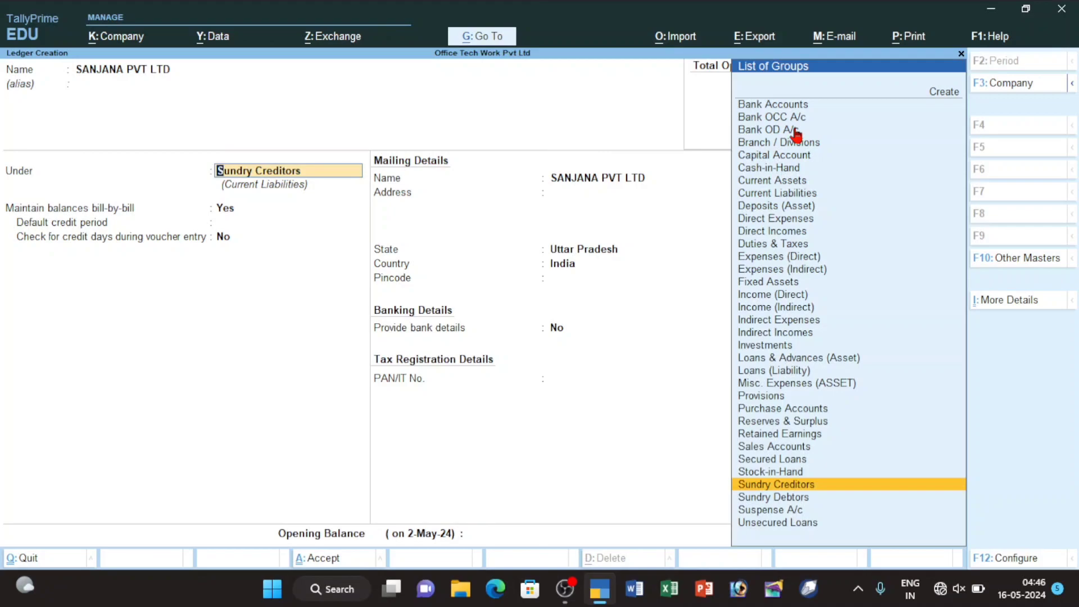
# Keep the Sundry Creditors group, default bill-by-bill settings and mailing name, and enter the supplier's locality as the mailing address
pyautogui.press('Return')
pyautogui.press('Return')
pyautogui.press('Return')
pyautogui.press('Return')
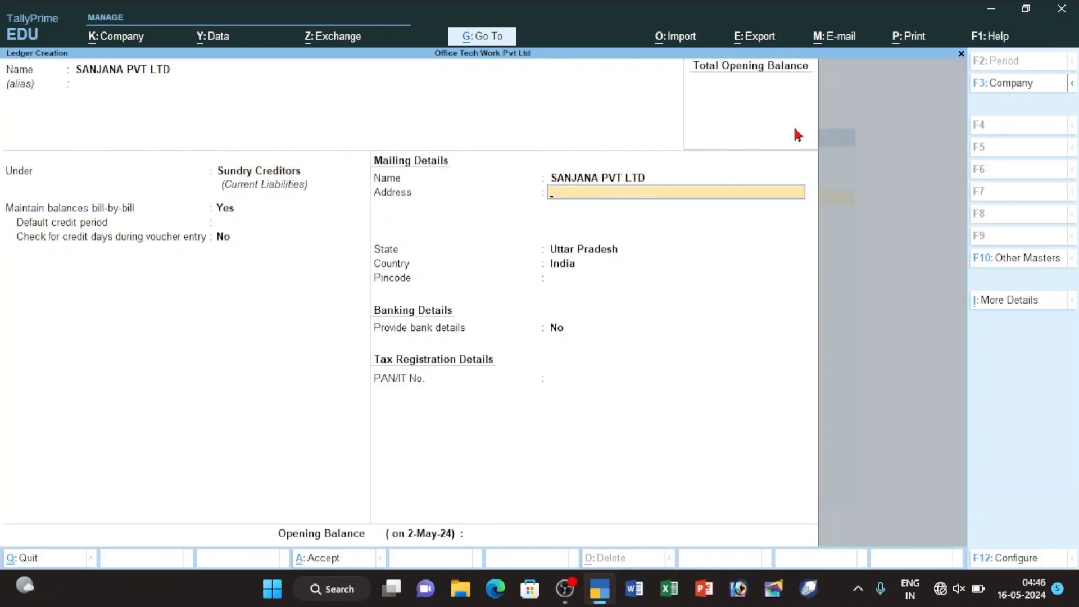
pyautogui.write('LANKA')
# Keep the remaining mailing and bank defaults, leave the PAN/IT number blank, save the ledger and return to the Gateway of Tally
pyautogui.press('Return')
pyautogui.press('Return')
pyautogui.press('Return')
pyautogui.press('Return')
pyautogui.press('Return')
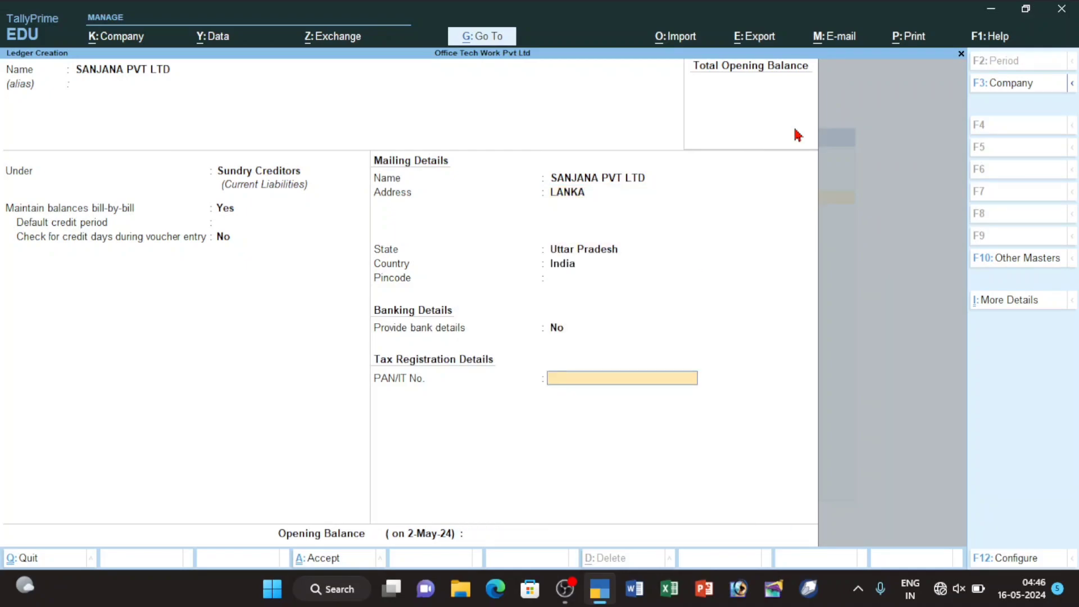
pyautogui.press('ctrl')
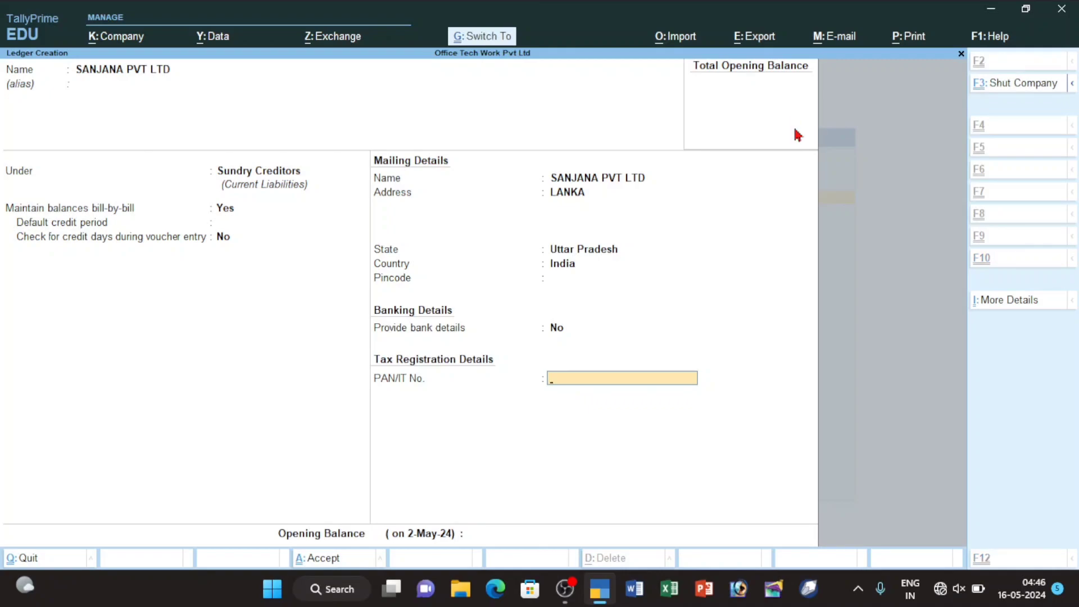
pyautogui.hotkey('ctrl', 'a')
pyautogui.press('Escape')
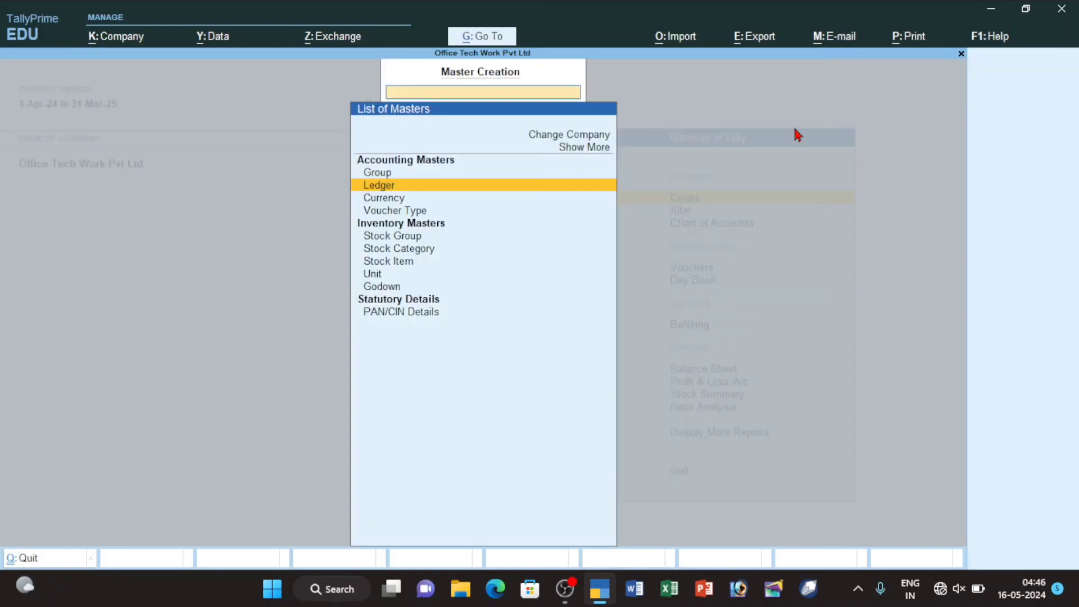
pyautogui.press('Escape')
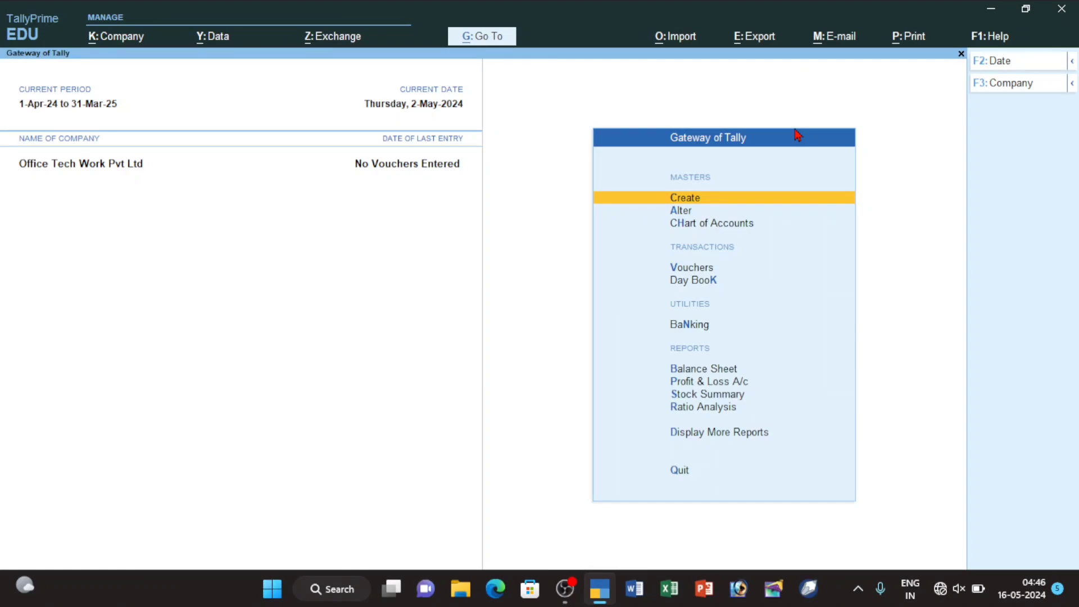
# Open the SANJANA PVT LTD ledger for alteration and delete it, confirming the deletion
pyautogui.press('Down')
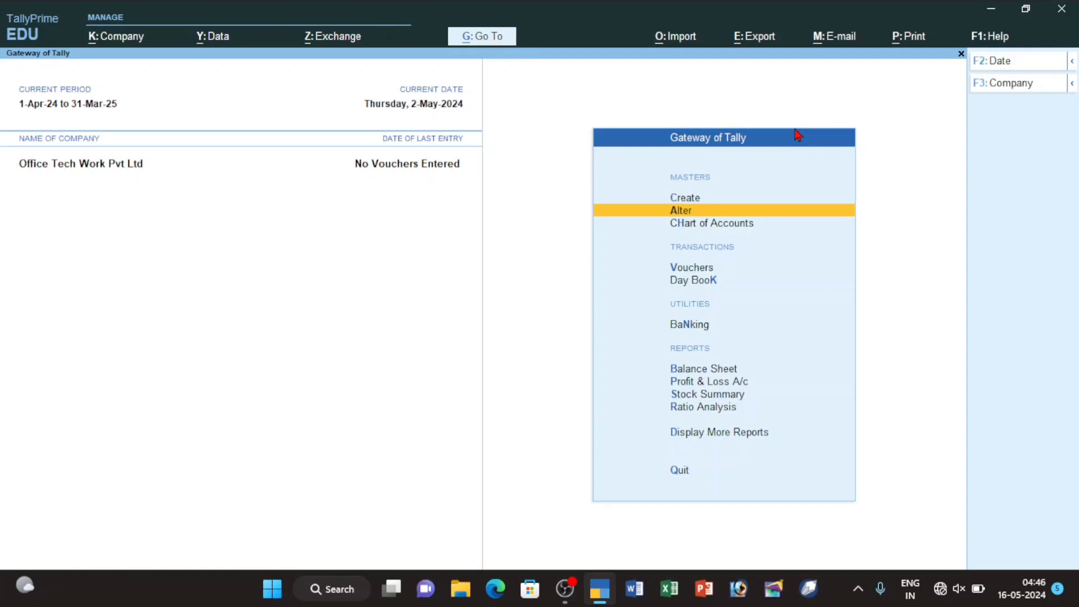
pyautogui.click(813, 212)
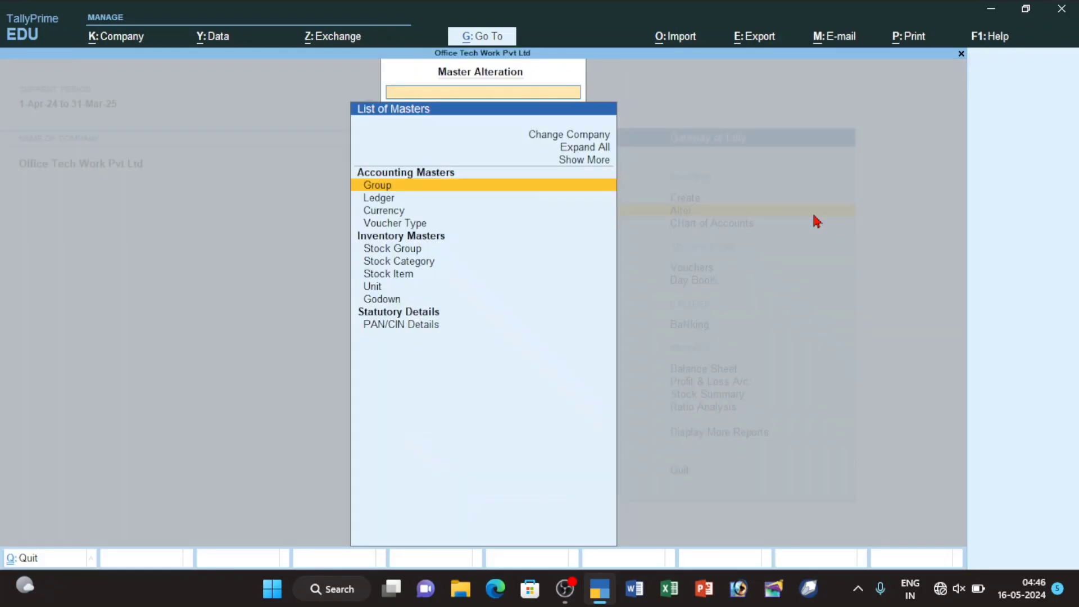
pyautogui.press('Down')
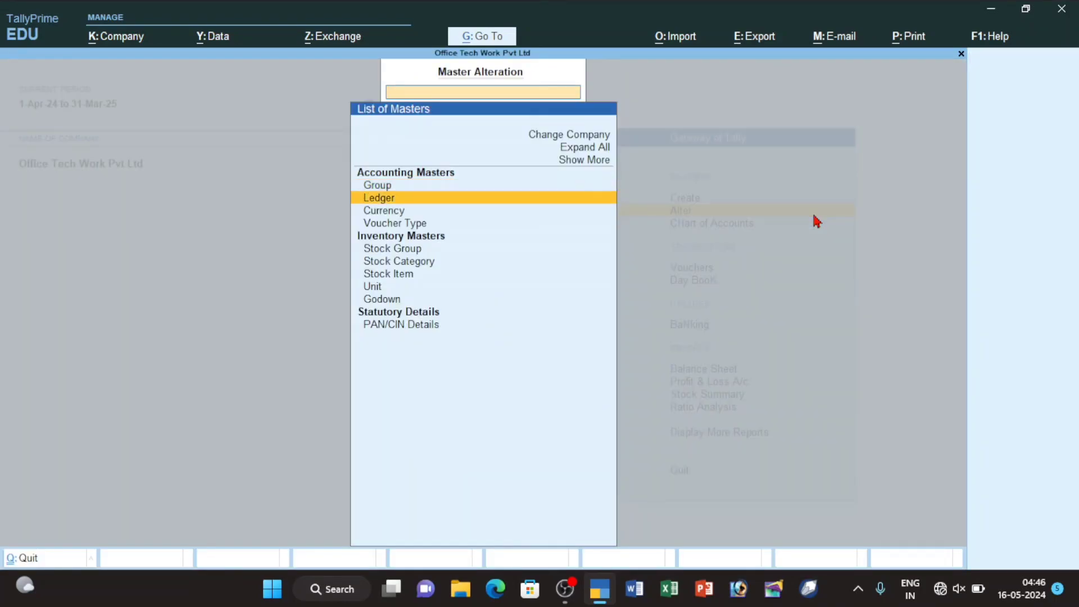
pyautogui.press('Return')
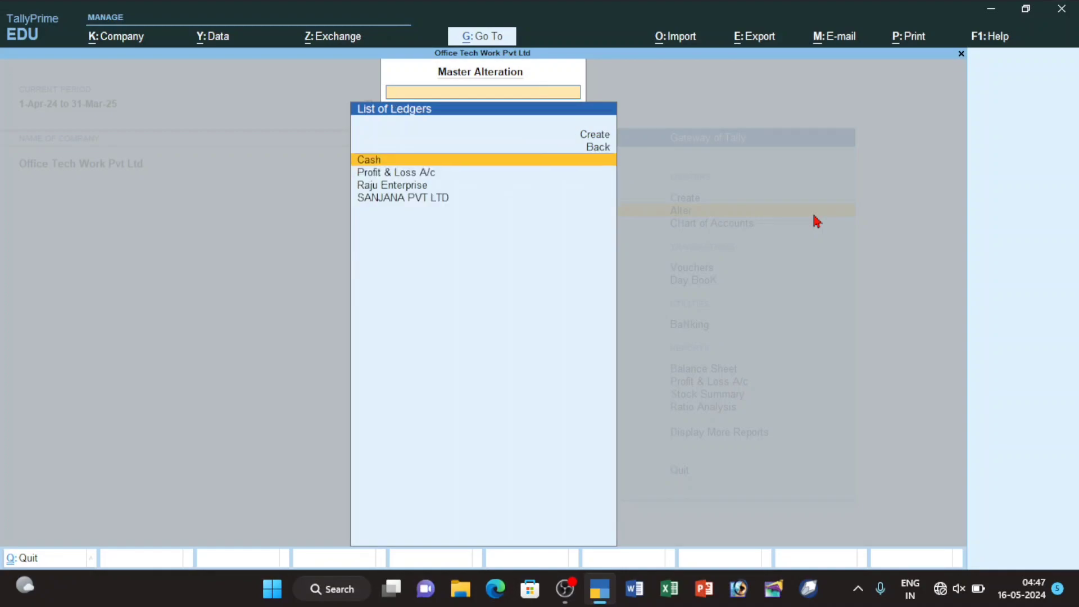
pyautogui.press('Down')
pyautogui.press('Down')
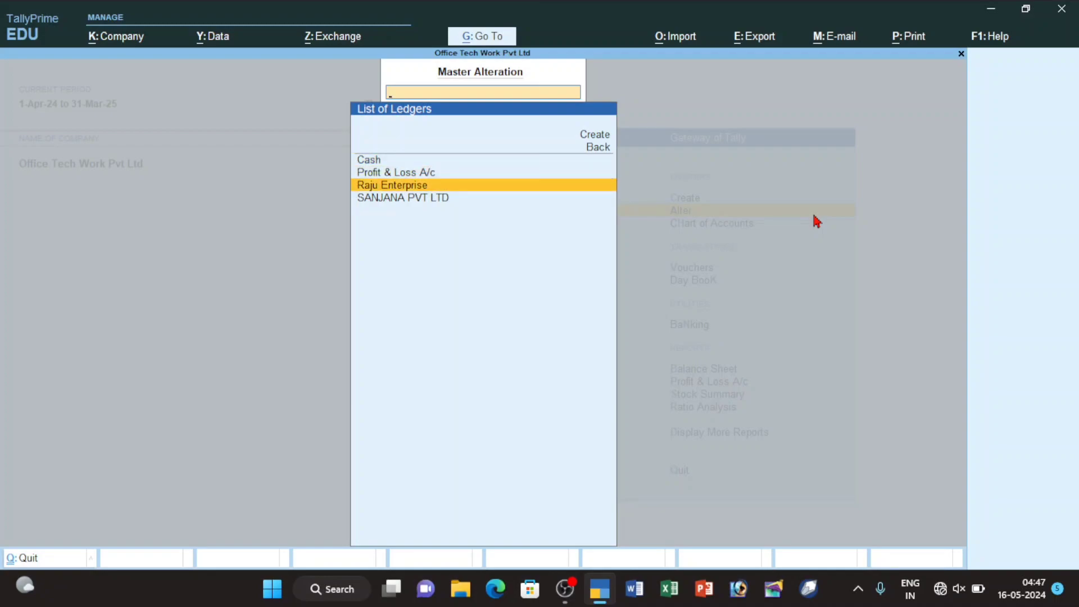
pyautogui.press('Up')
pyautogui.press('Down')
pyautogui.press('Down')
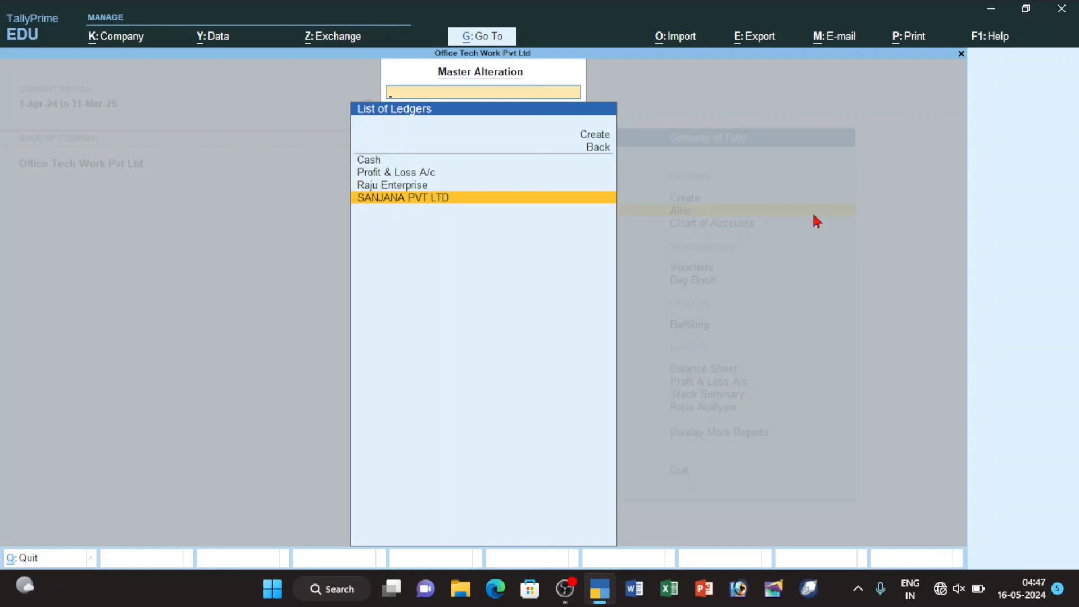
pyautogui.press('Return')
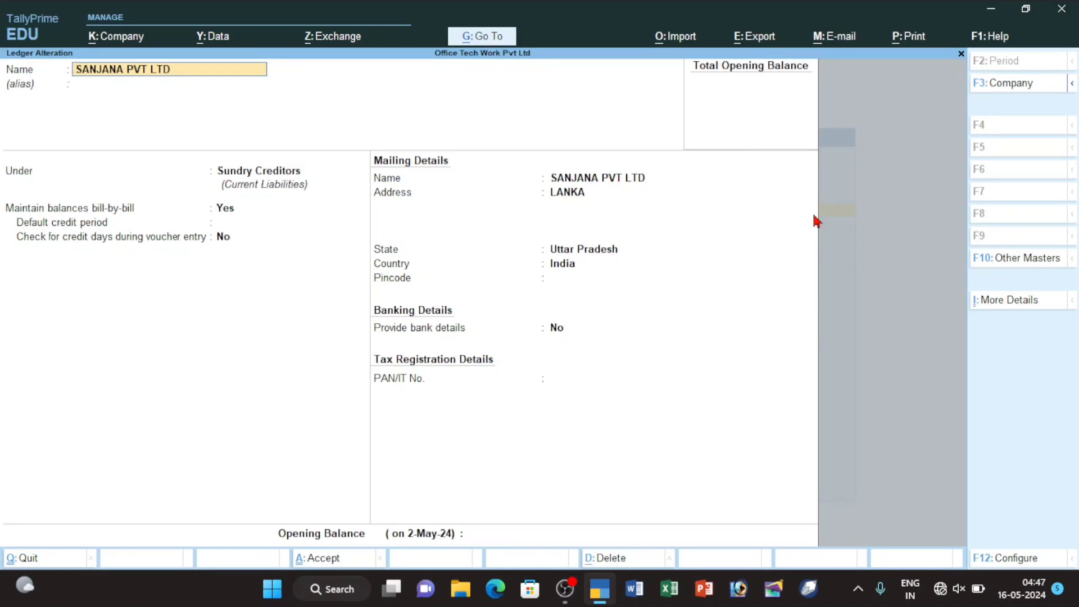
pyautogui.press('alt')
pyautogui.hotkey('alt', 'd')
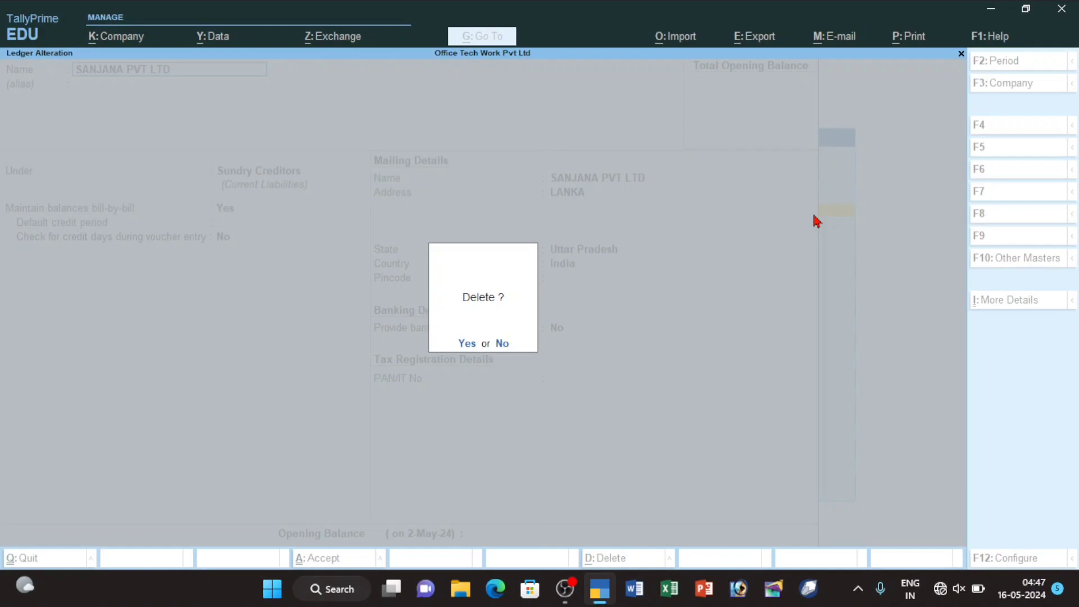
pyautogui.press('y')
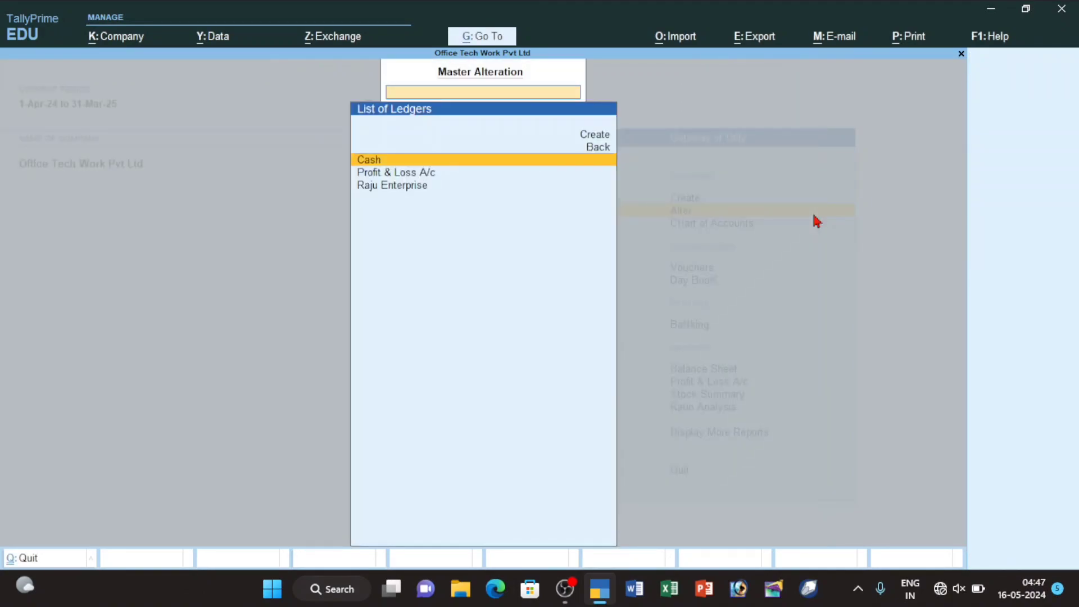
# Check the remaining entries in the list of ledgers and return to the Gateway of Tally
pyautogui.press('Down')
pyautogui.press('Up')
pyautogui.press('Down')
pyautogui.press('Down')
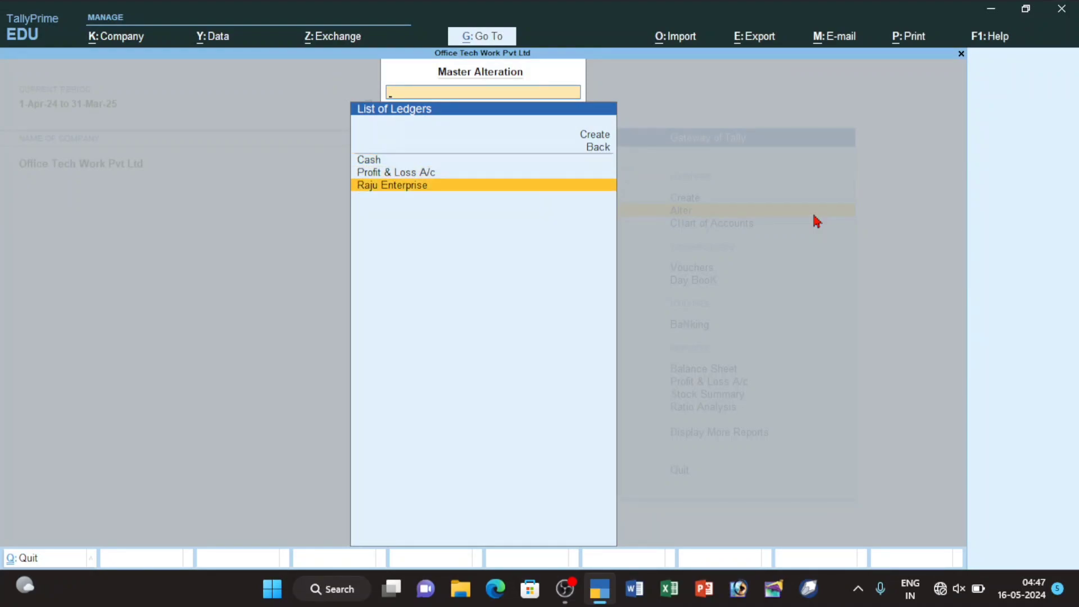
pyautogui.press('Up')
pyautogui.press('Escape')
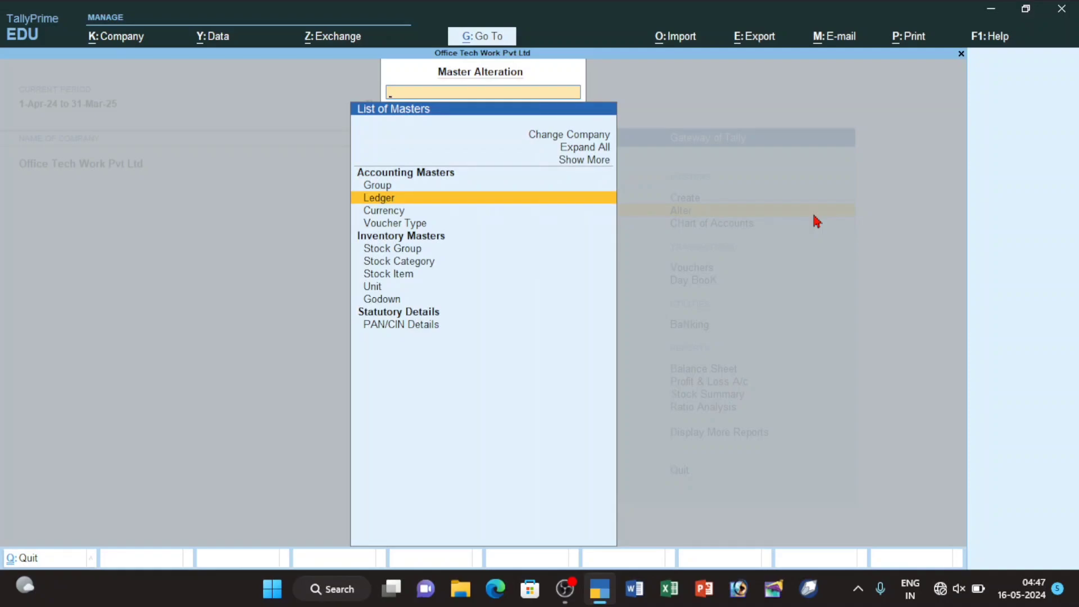
pyautogui.press('Escape')
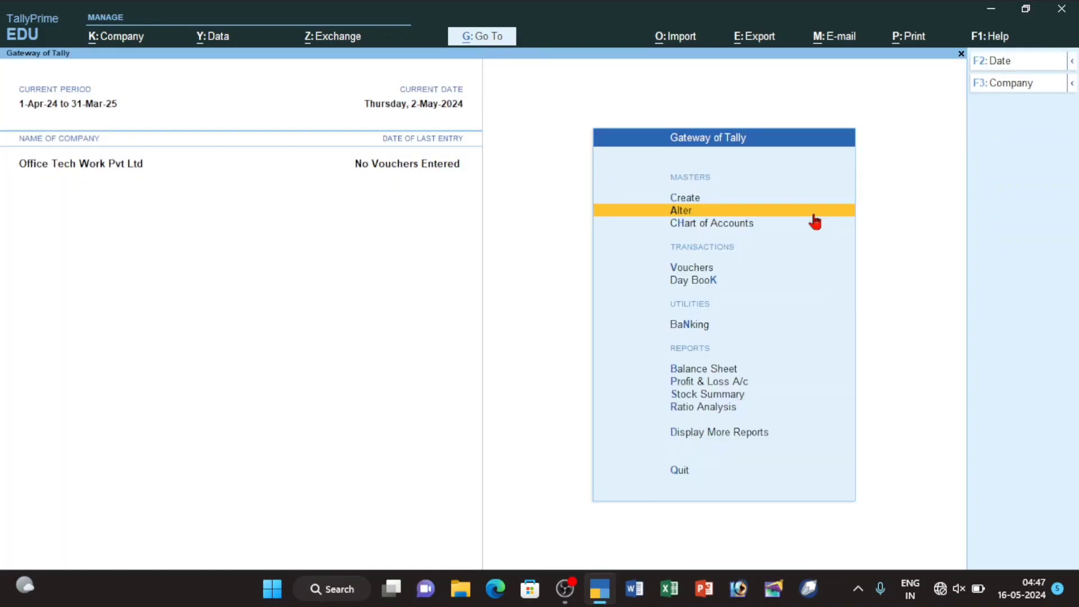
# Reopen the ledger alteration list to review which ledgers exist, and exit without altering any
pyautogui.click(814, 213)
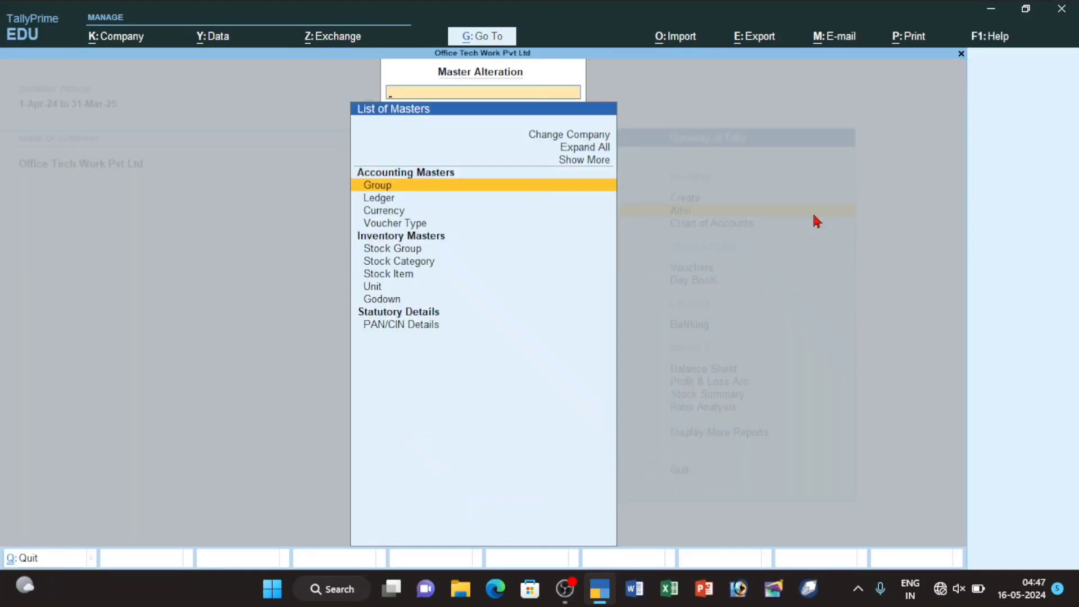
pyautogui.press('Down')
pyautogui.press('Return')
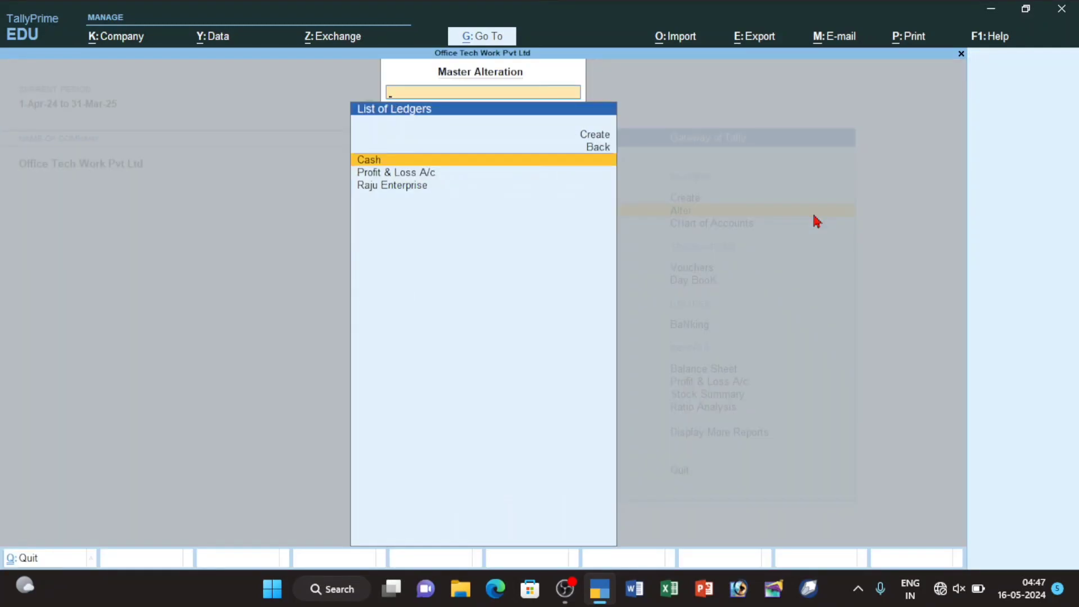
pyautogui.press('Down')
pyautogui.press('Down')
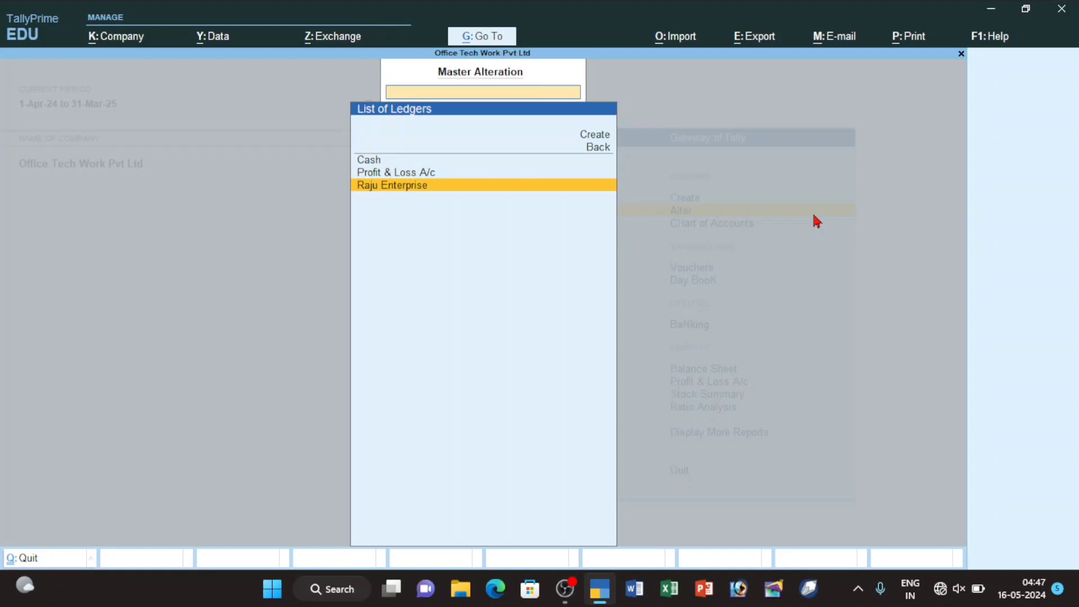
pyautogui.press('Up')
pyautogui.press('Down')
pyautogui.press('Escape')
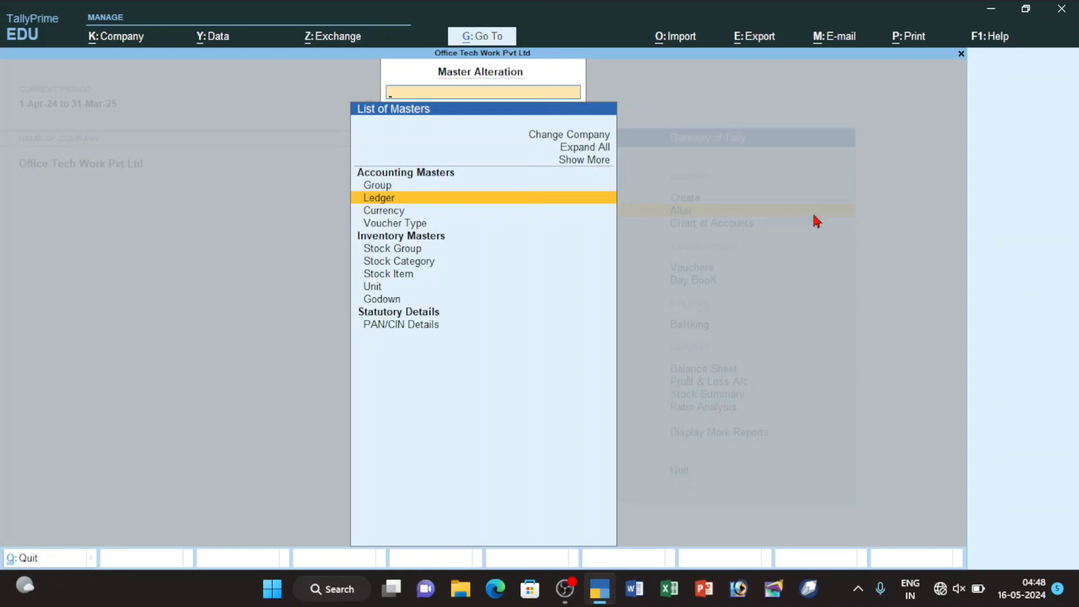
pyautogui.press('Escape')
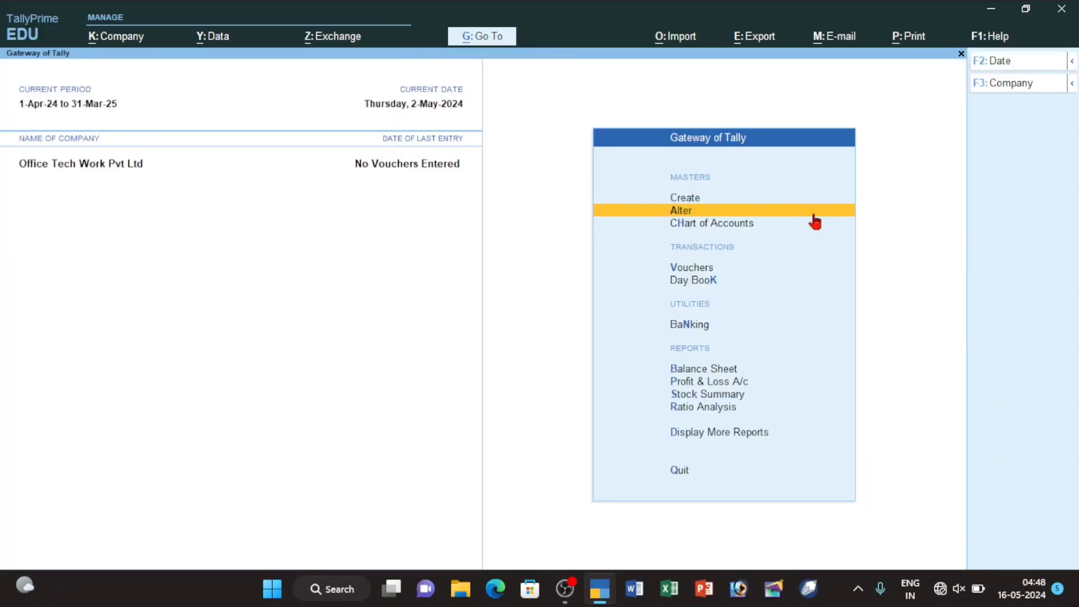